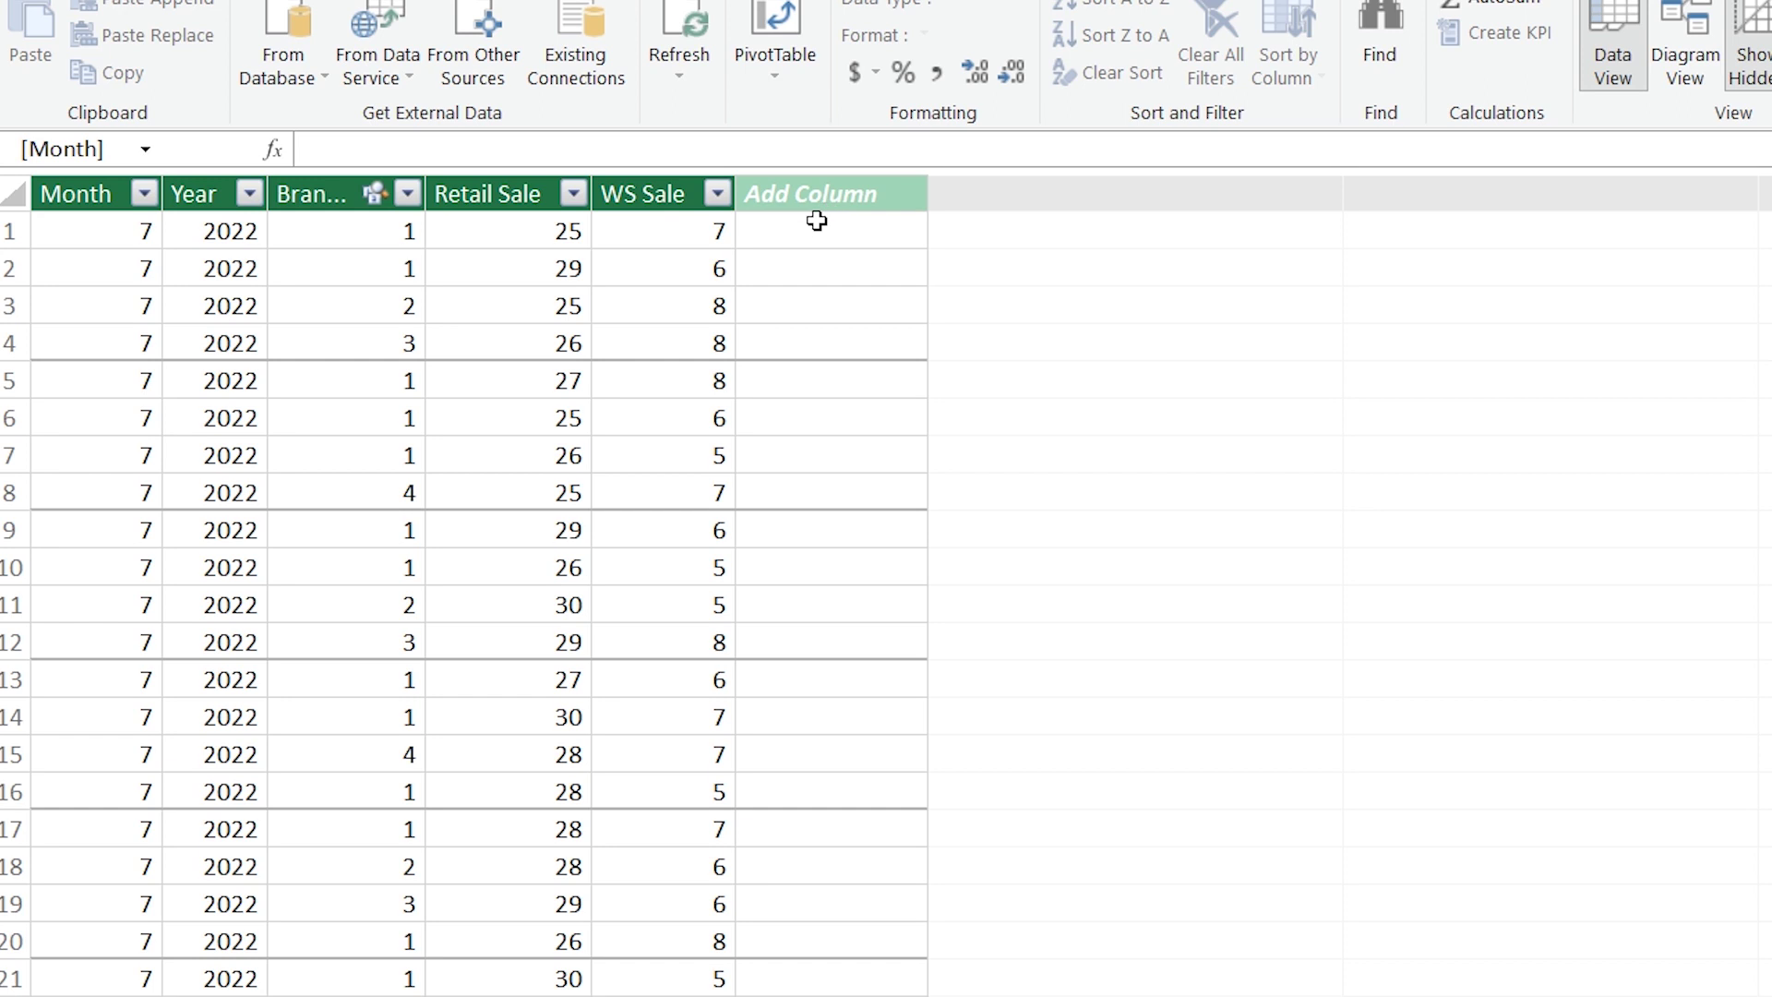
# Create a new column beside WS Sale in the sales table and name it Total Sales
pyautogui.doubleClick(805, 194)
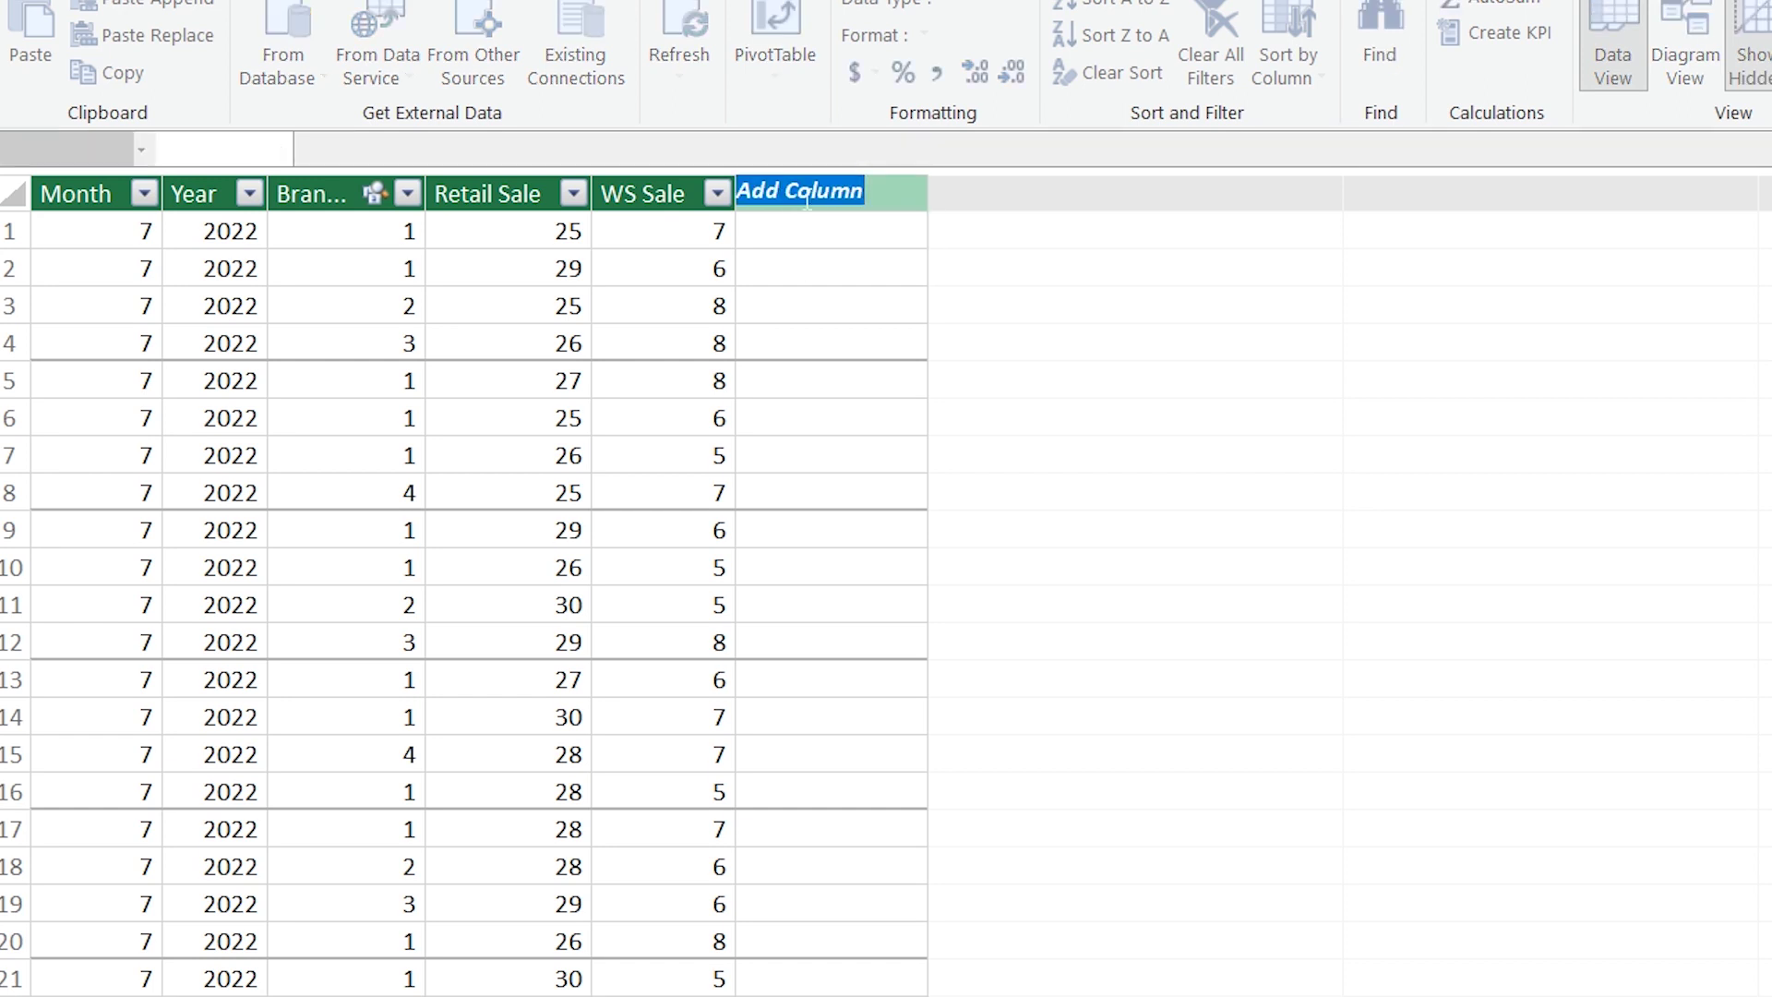
pyautogui.click(819, 269)
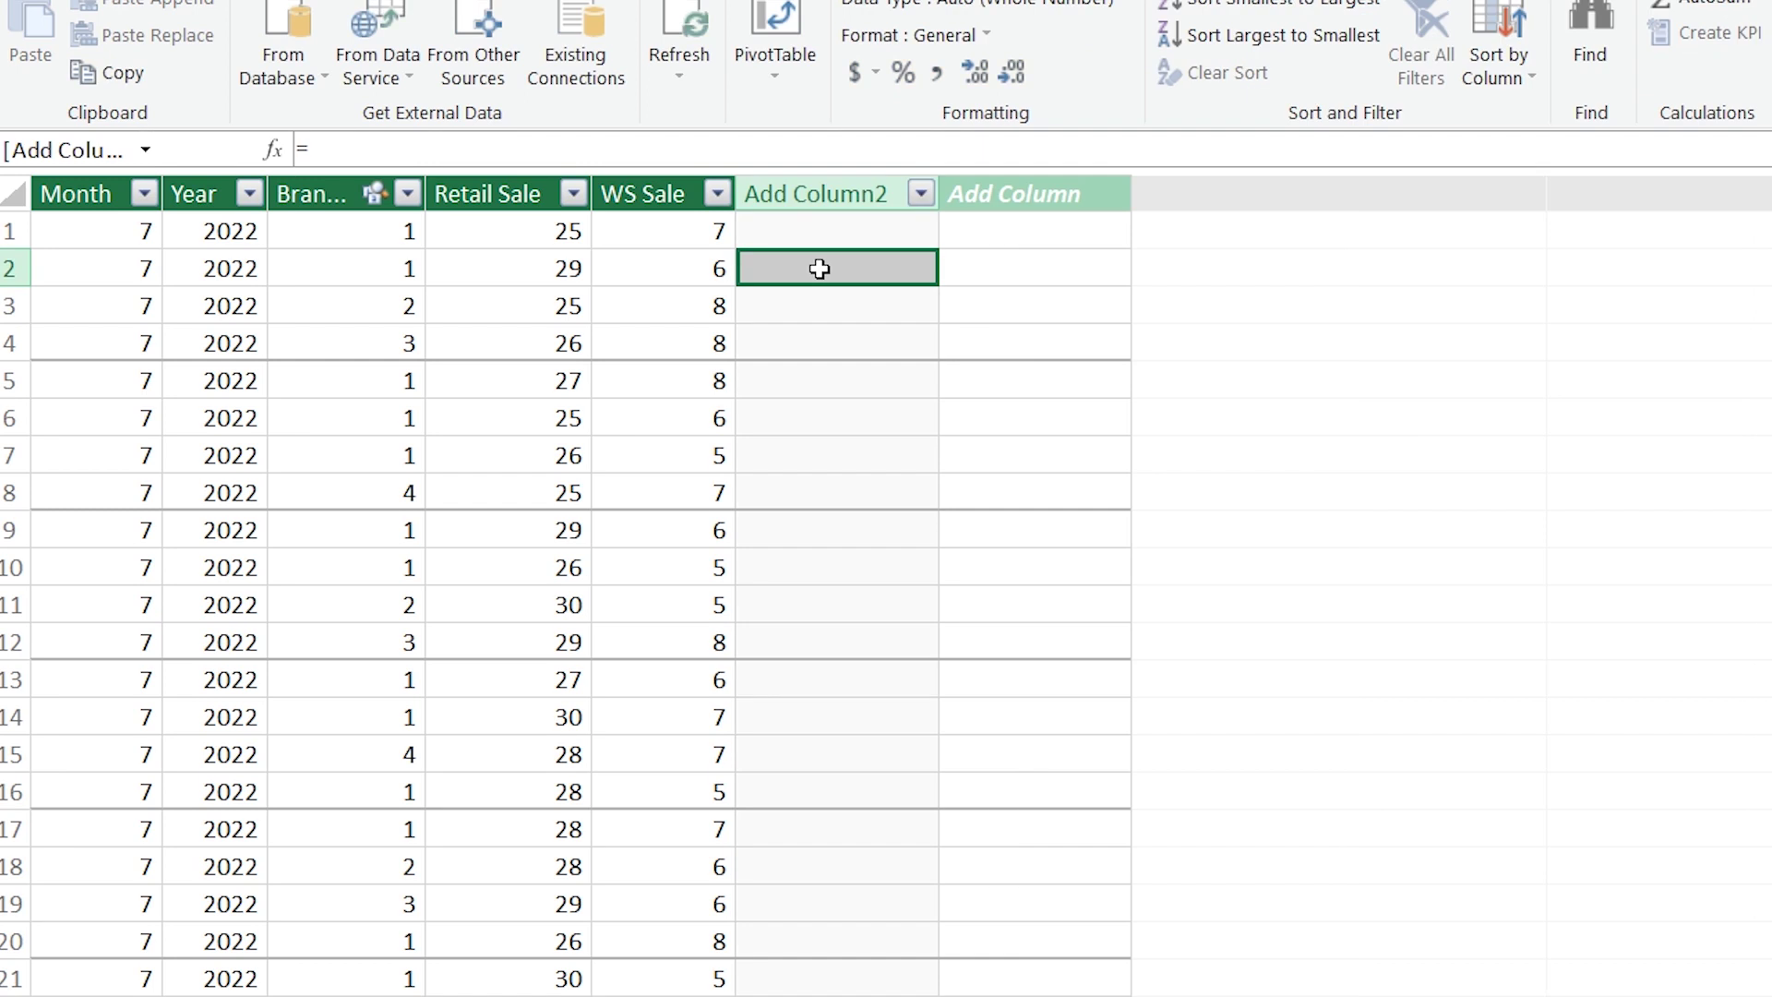
pyautogui.write('11')
pyautogui.press('Return')
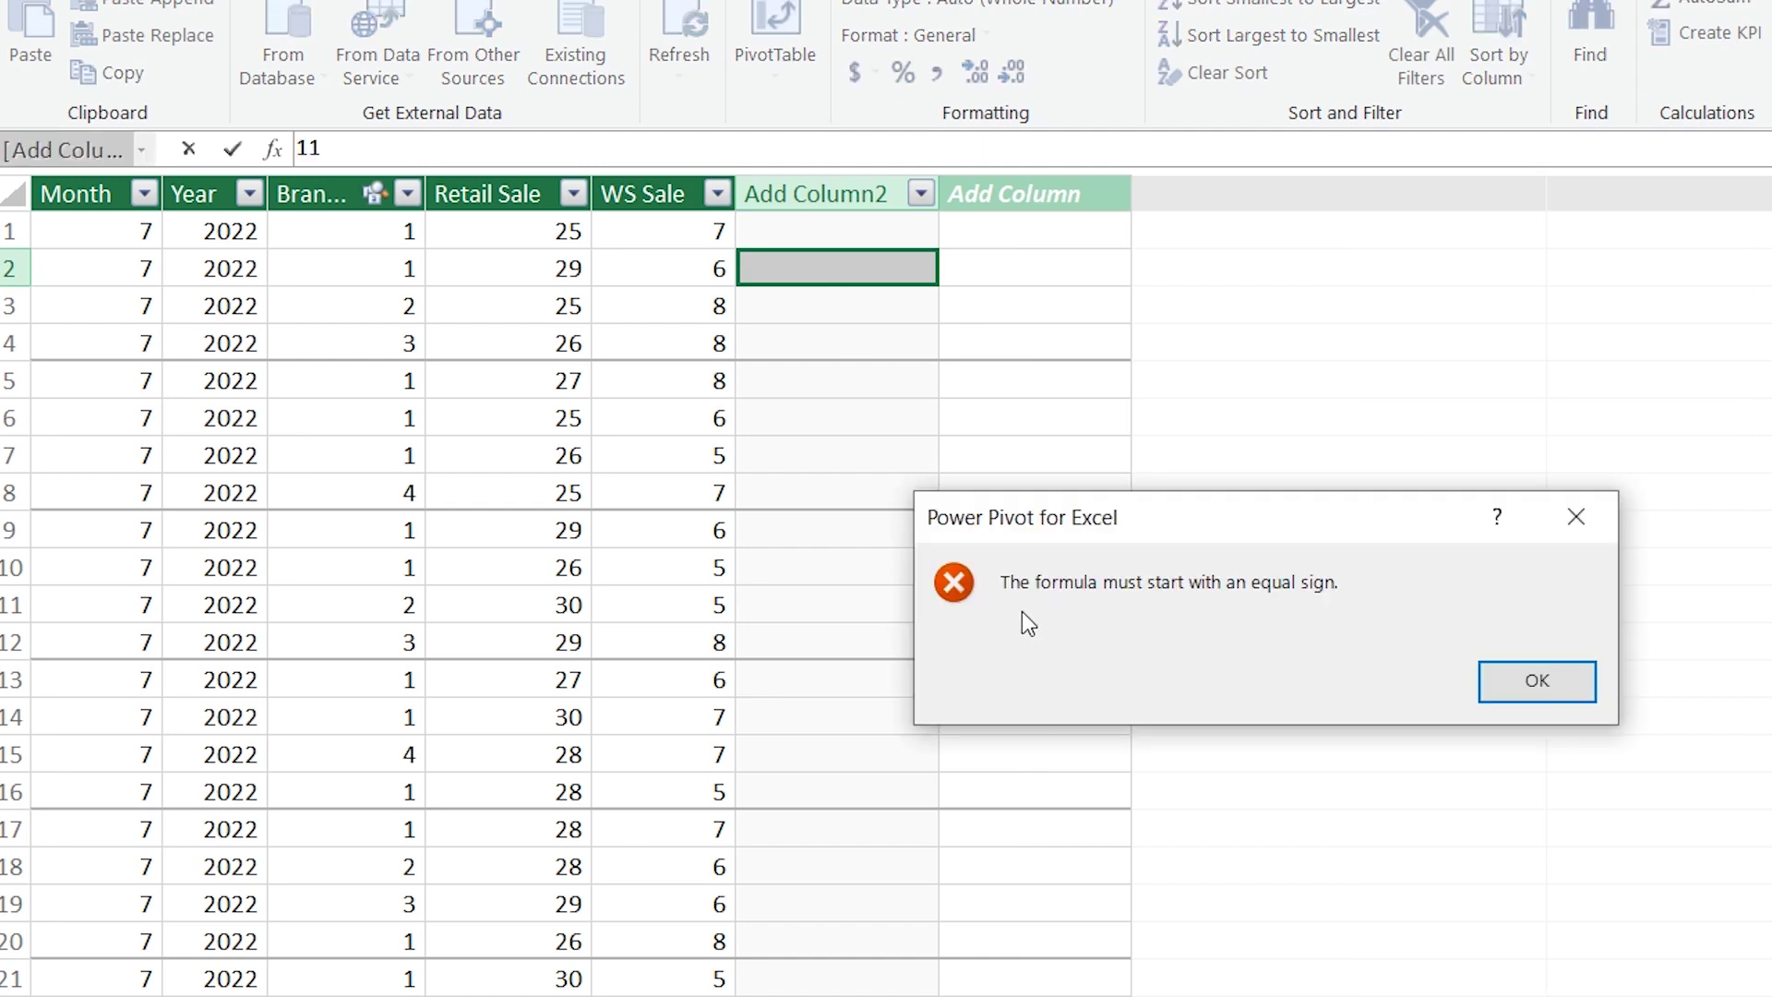
pyautogui.click(1575, 516)
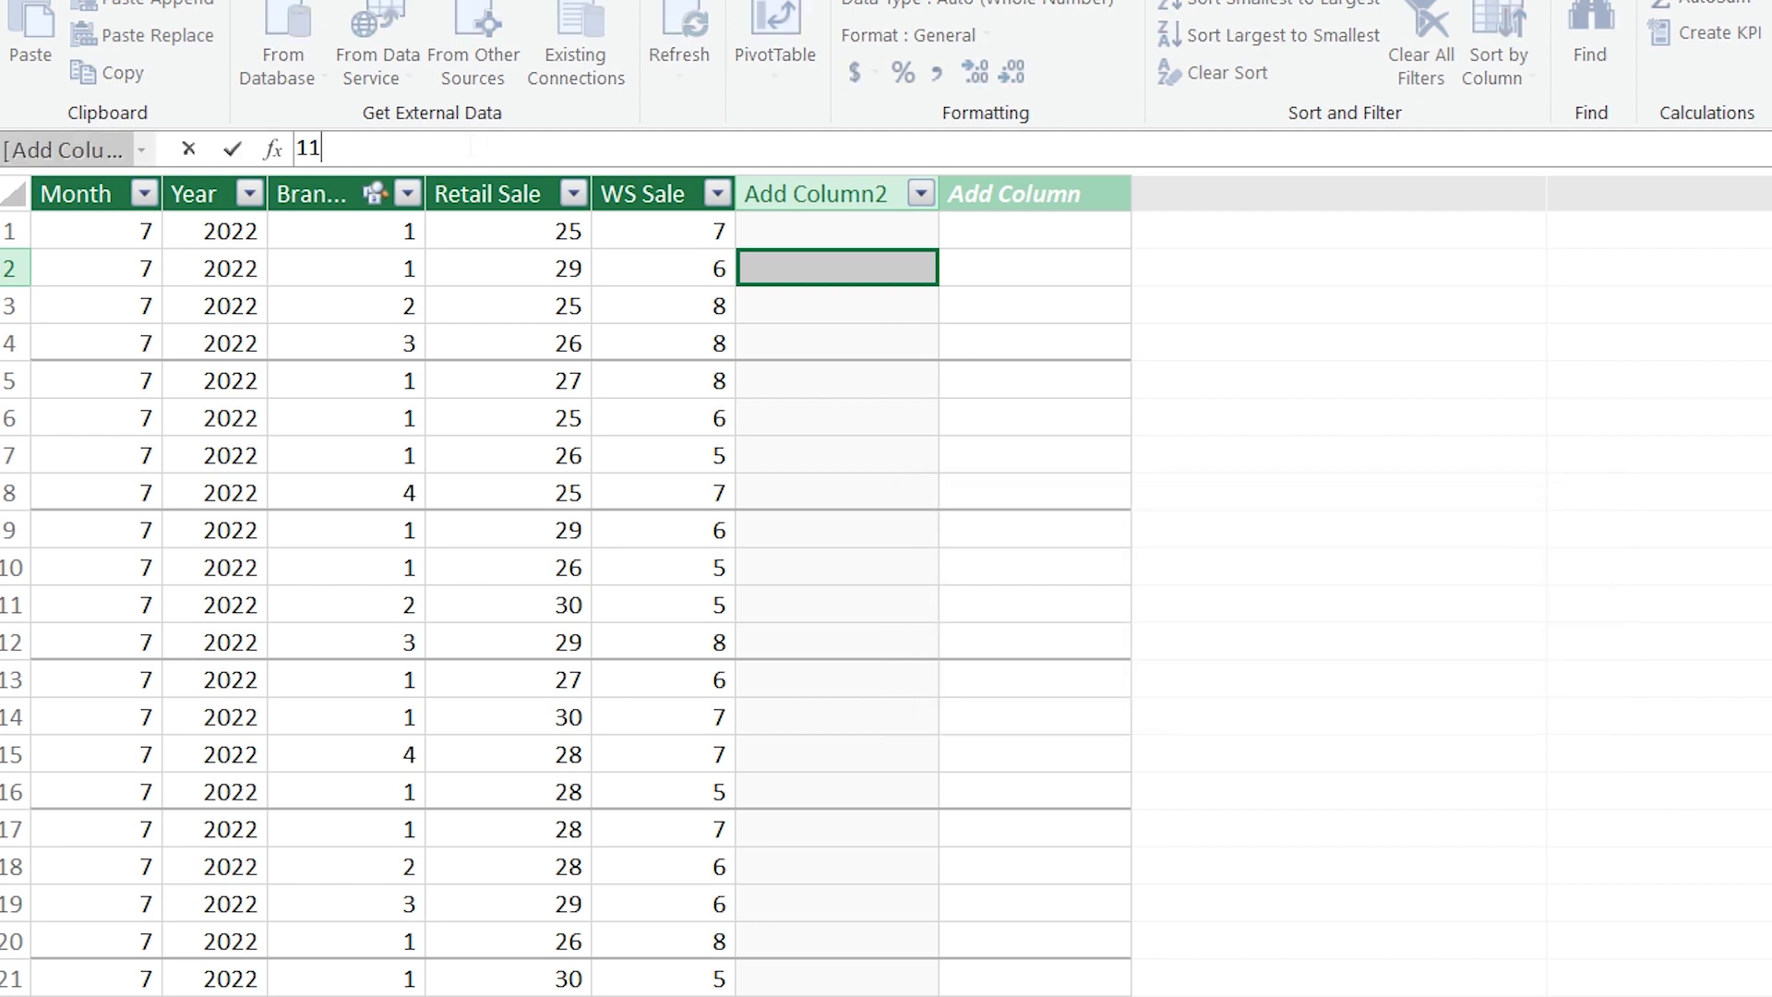
pyautogui.press('BackSpace')
pyautogui.press('BackSpace')
pyautogui.doubleClick(811, 191)
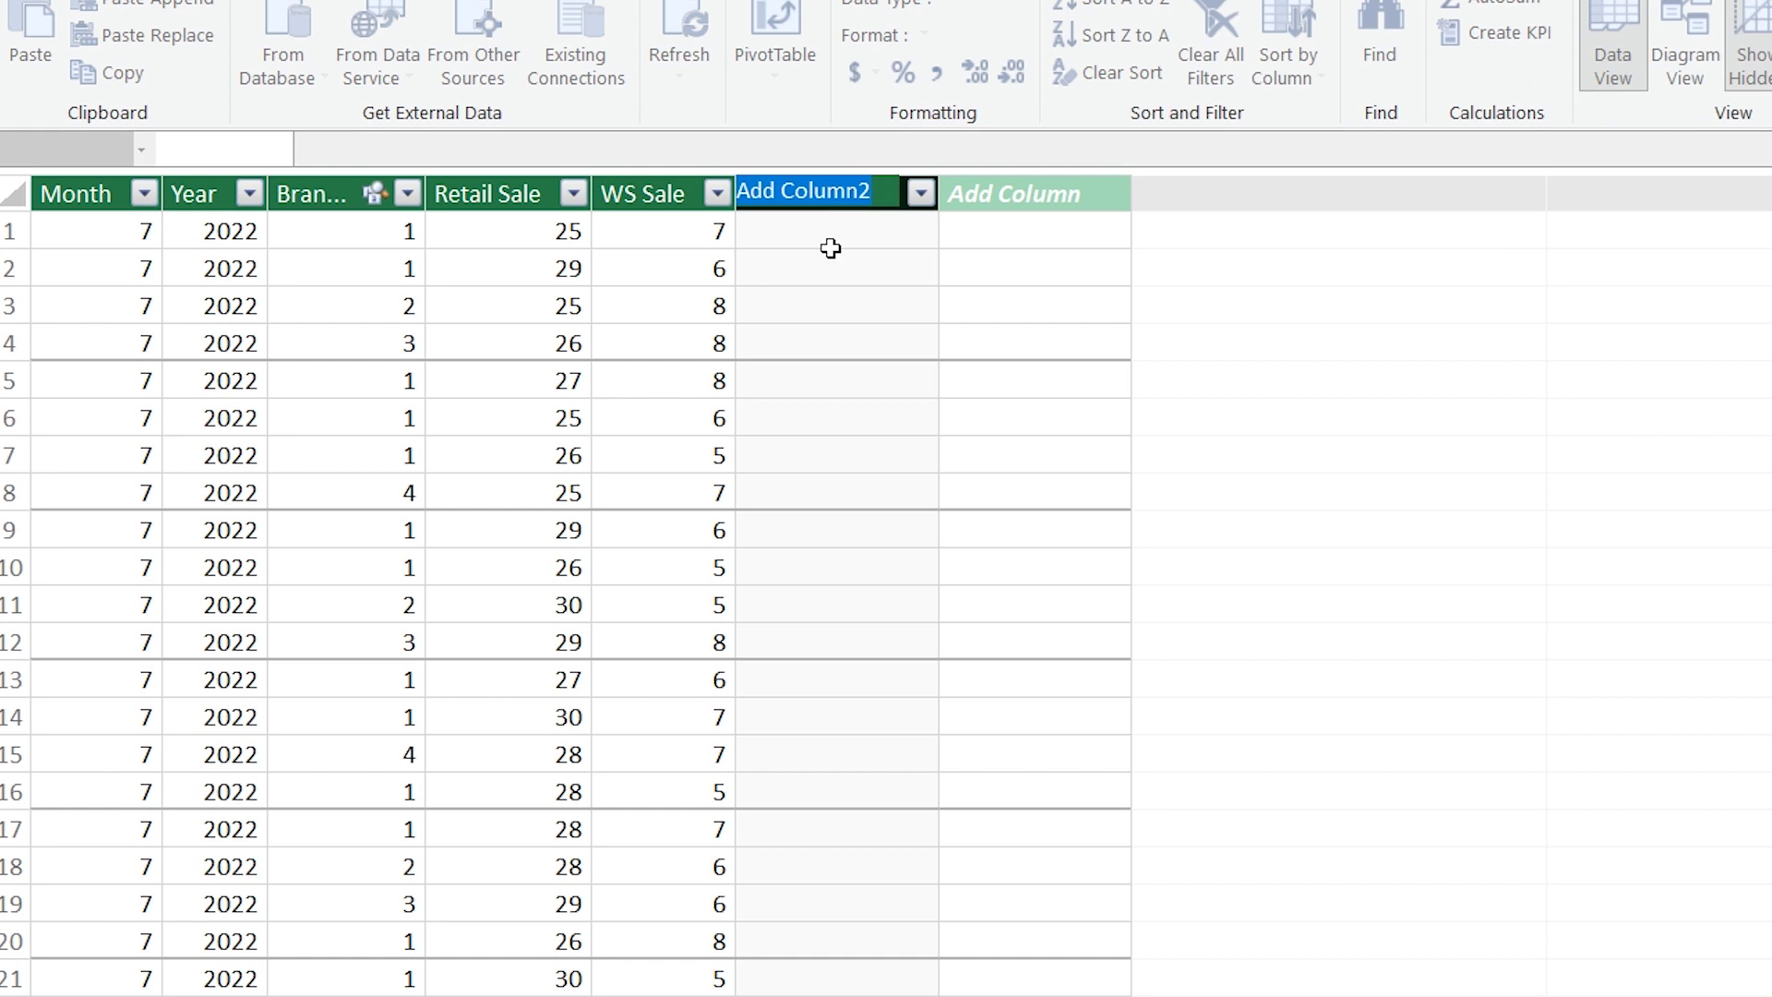
pyautogui.write('Total Sales')
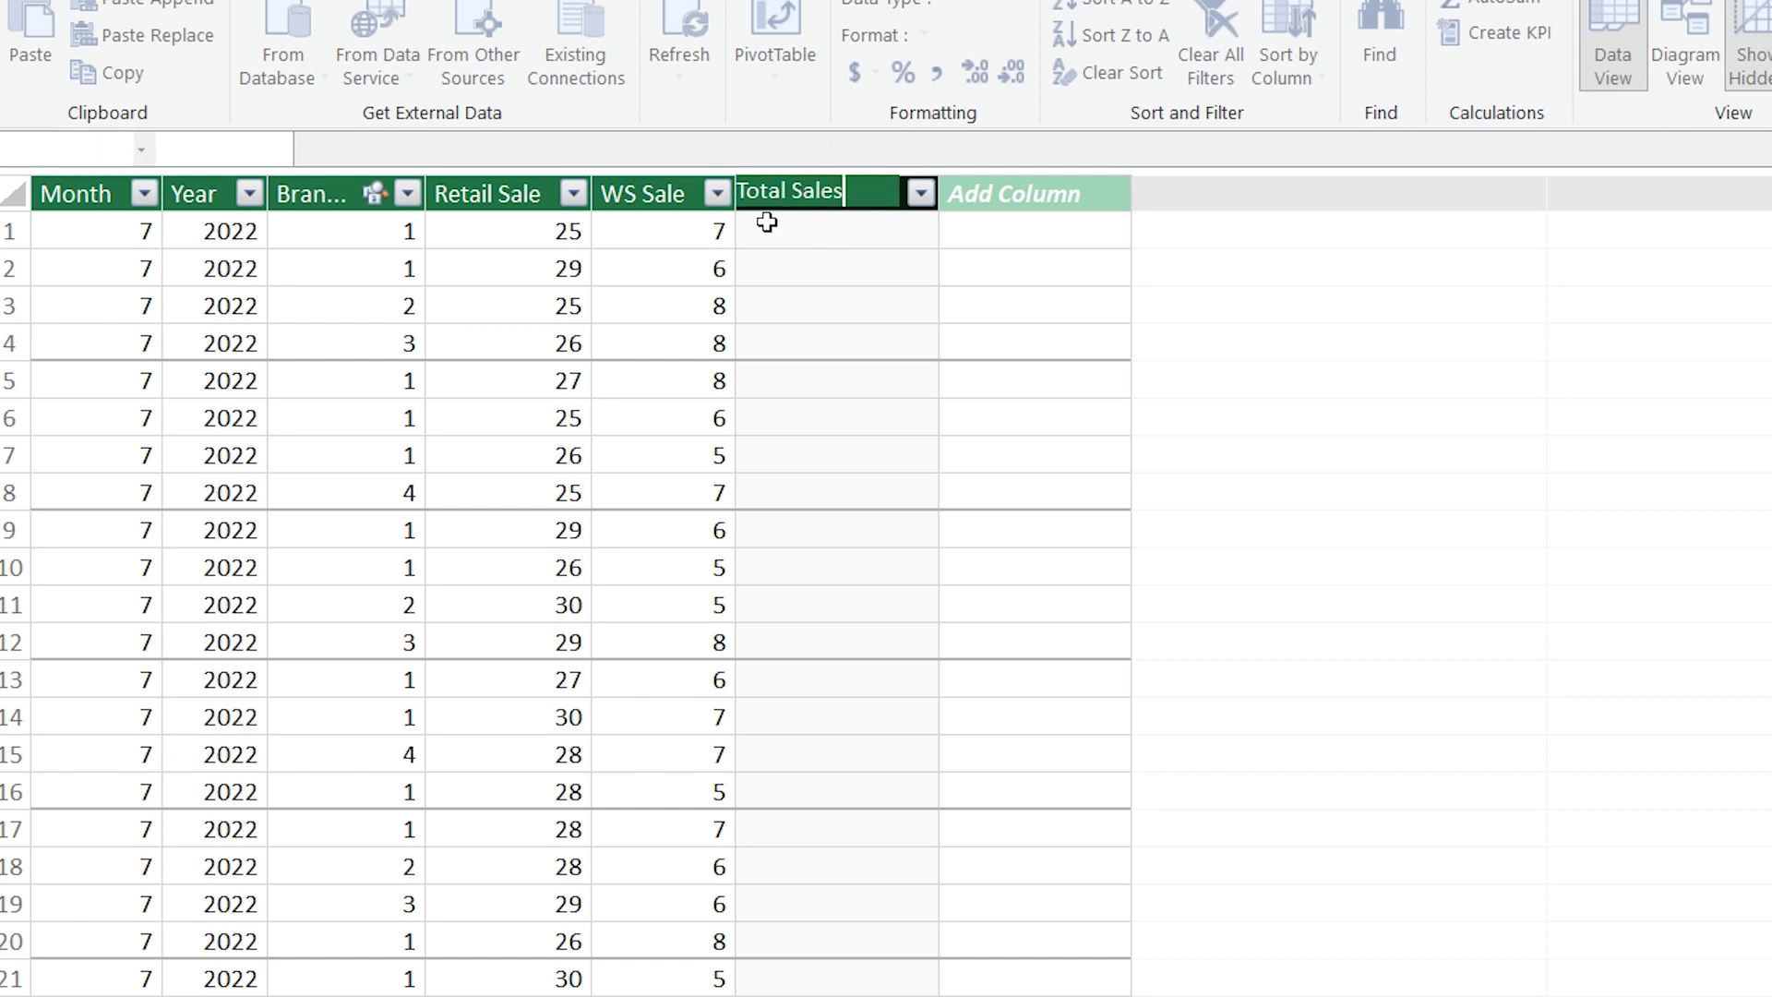
pyautogui.press('Return')
# Fill Total Sales with =sales[Retail Sale]+sales[WS Sale] and check the resulting values
pyautogui.click(295, 150)
pyautogui.write('=')
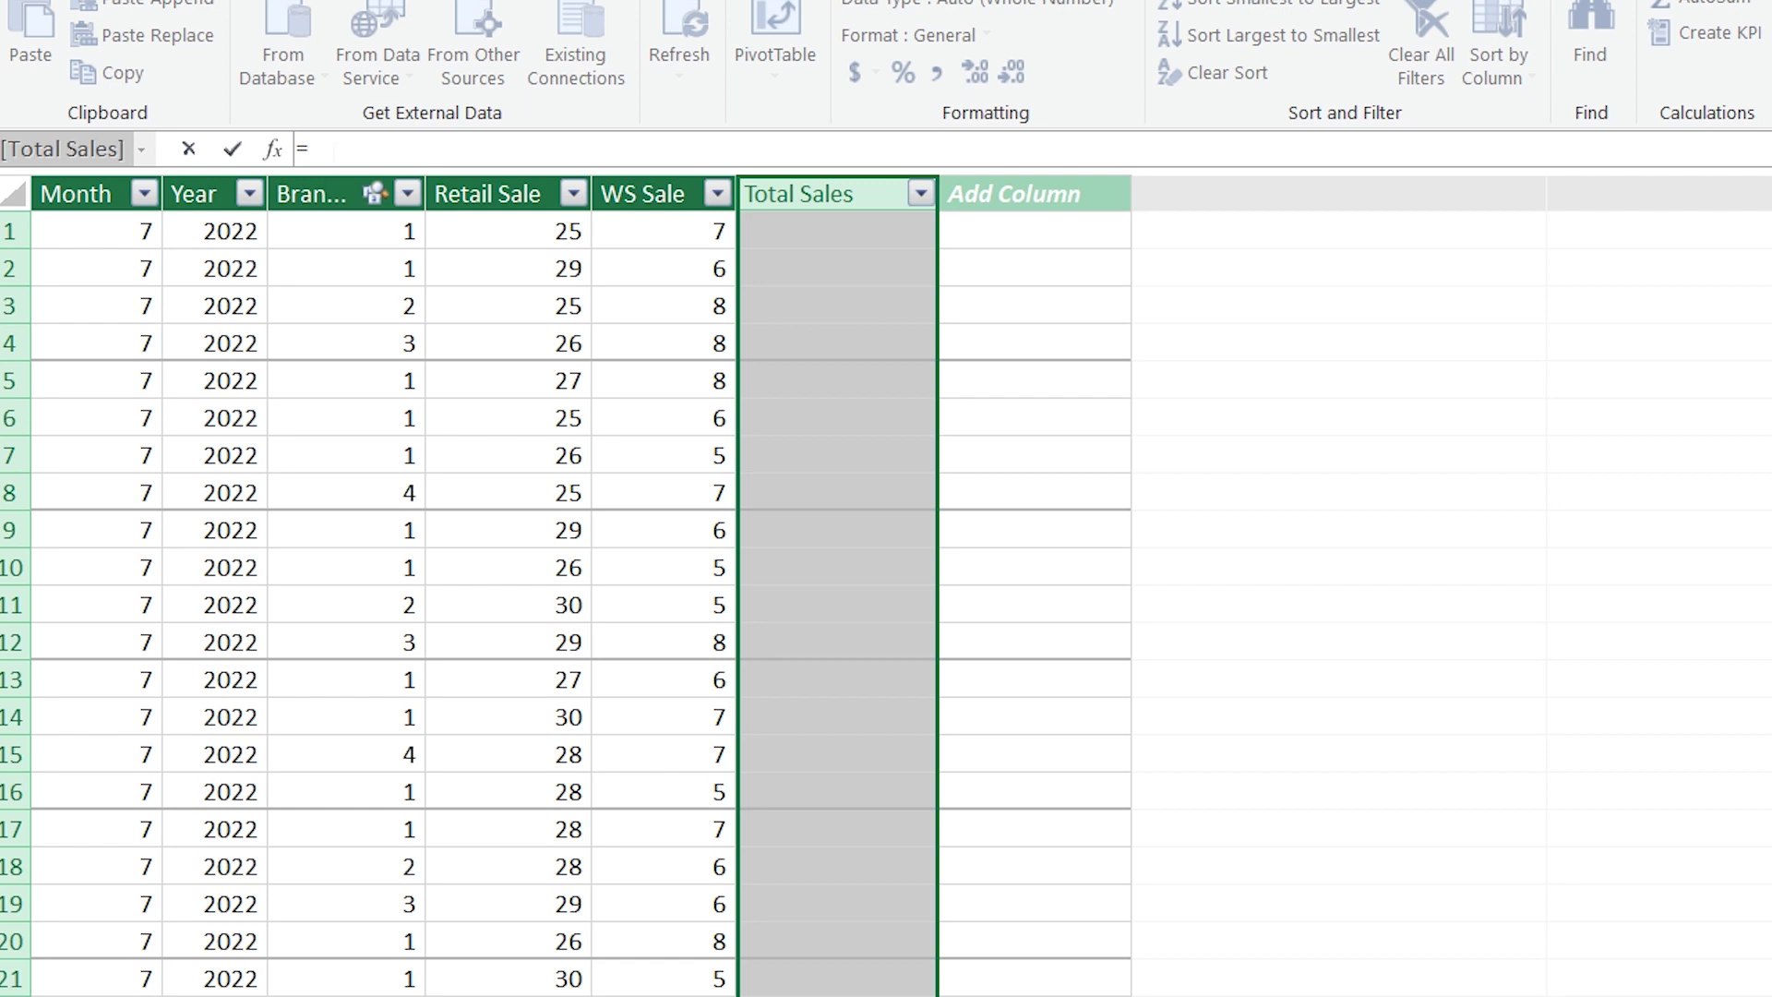
pyautogui.click(477, 193)
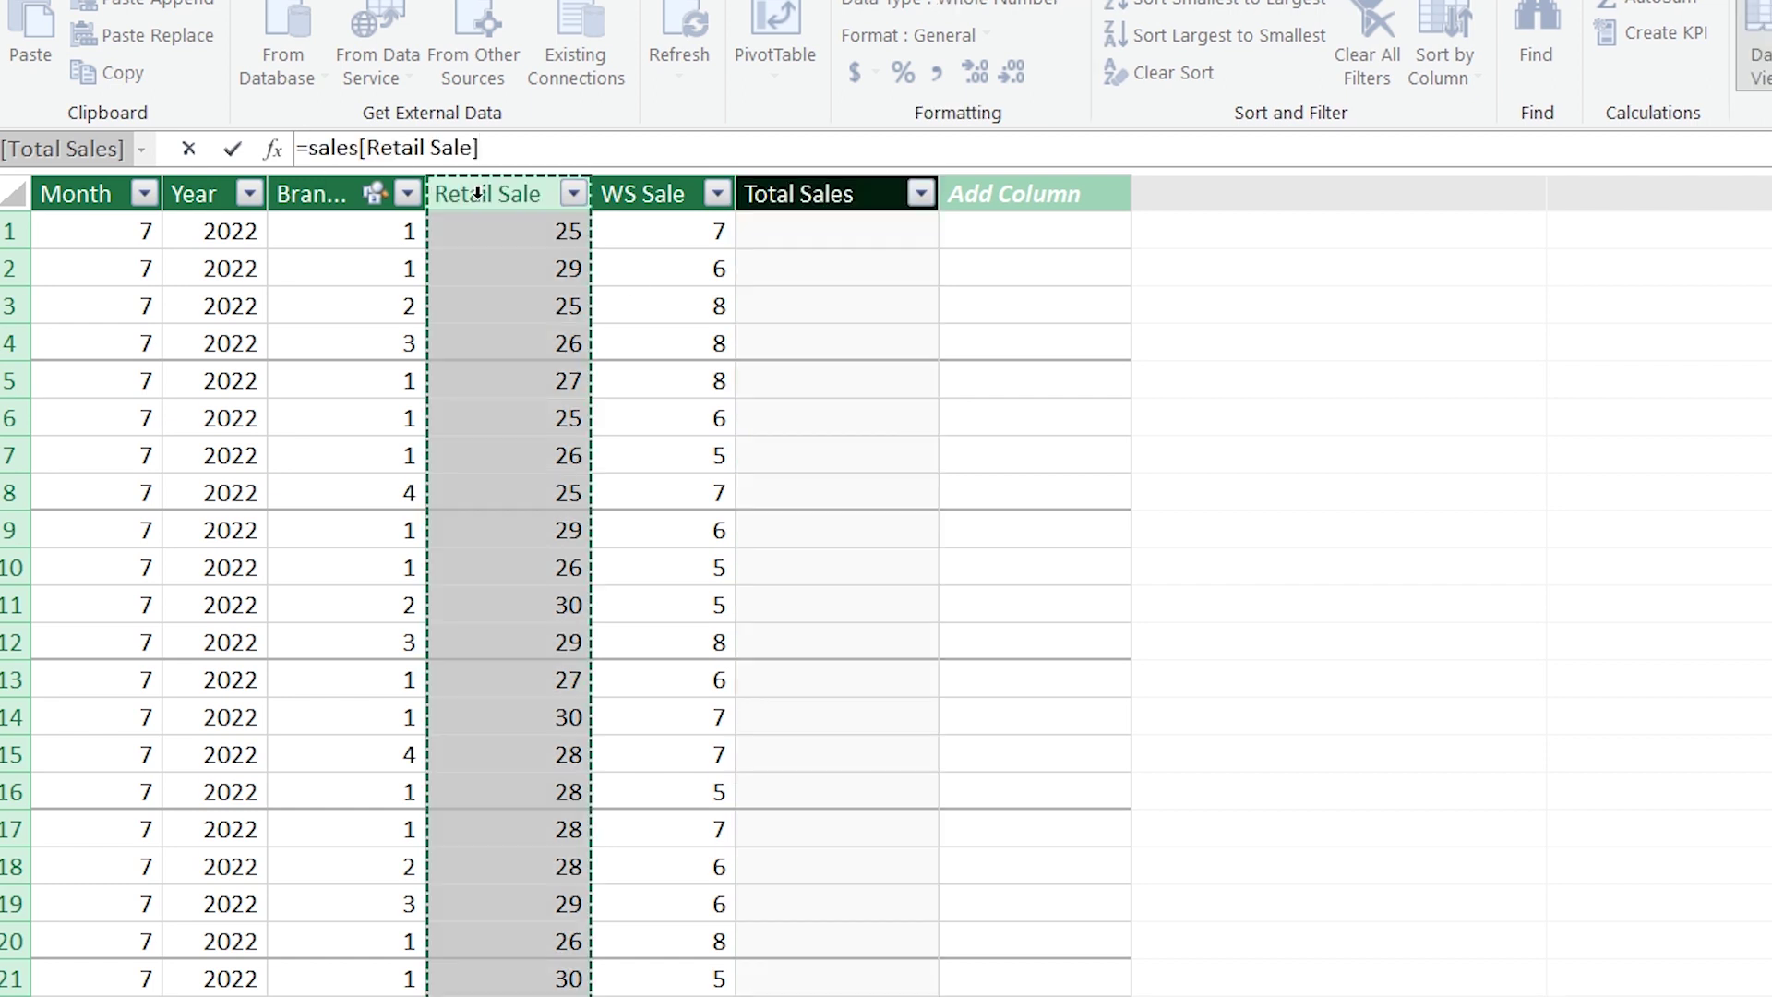
pyautogui.write('+')
pyautogui.click(621, 197)
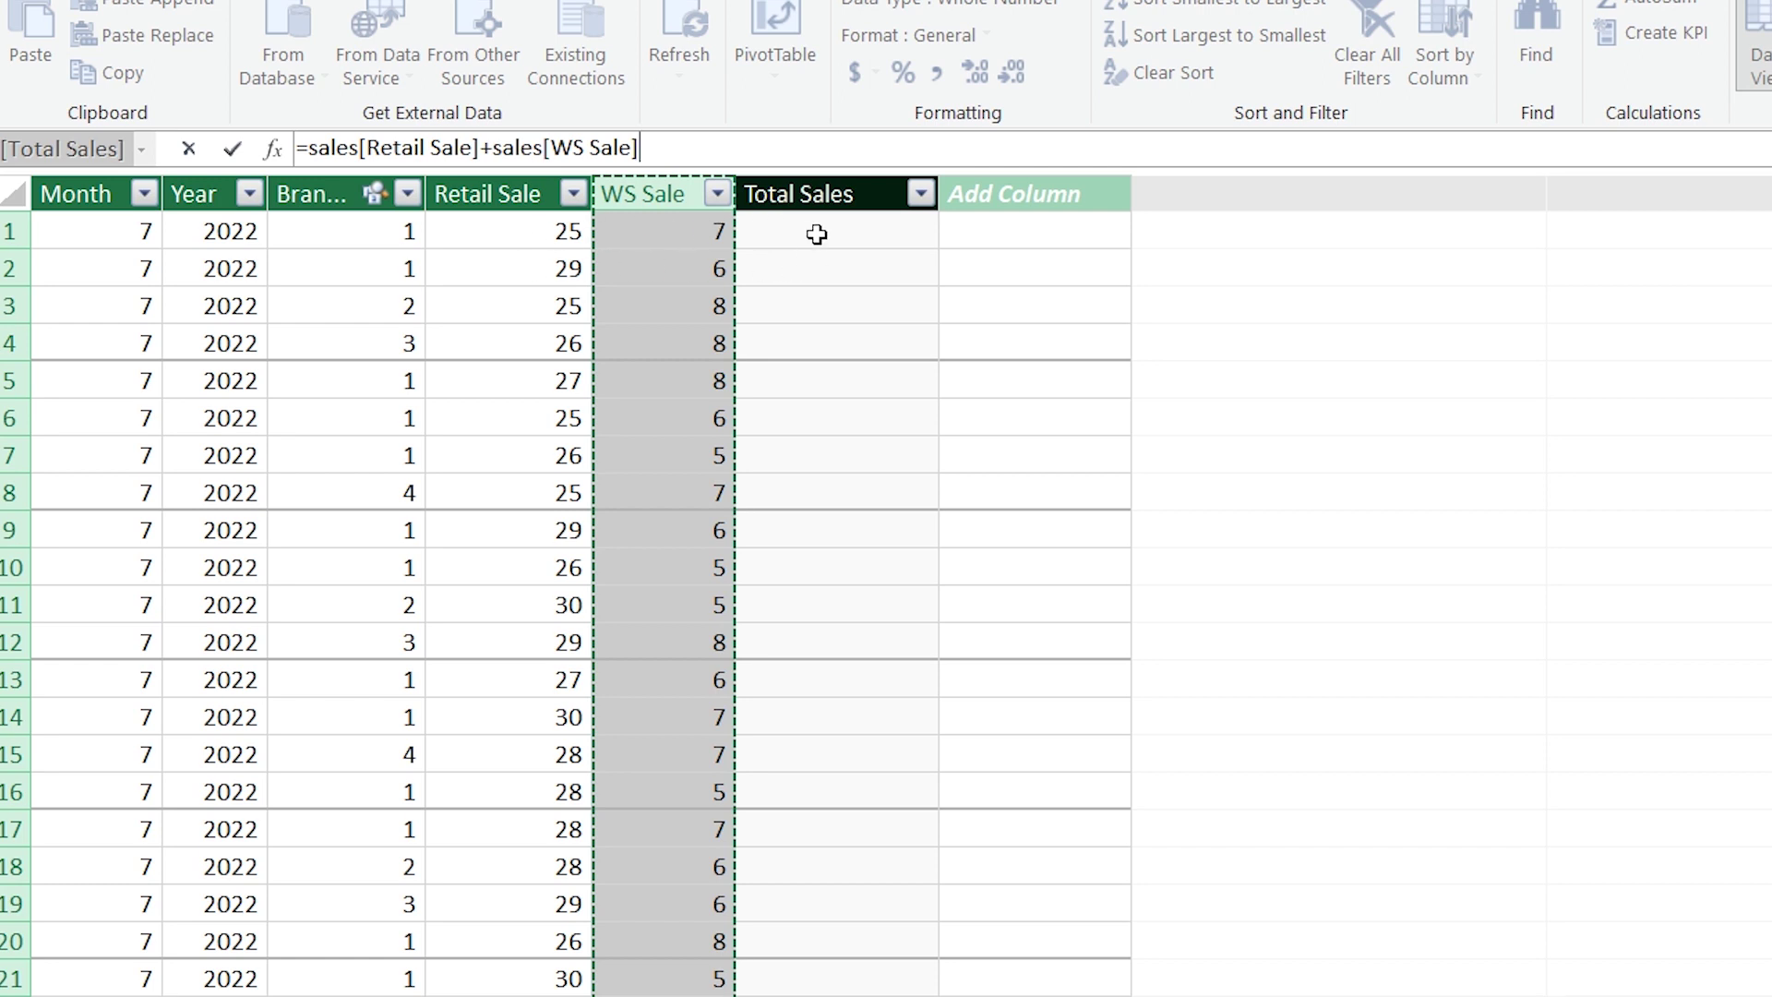
pyautogui.press('Return')
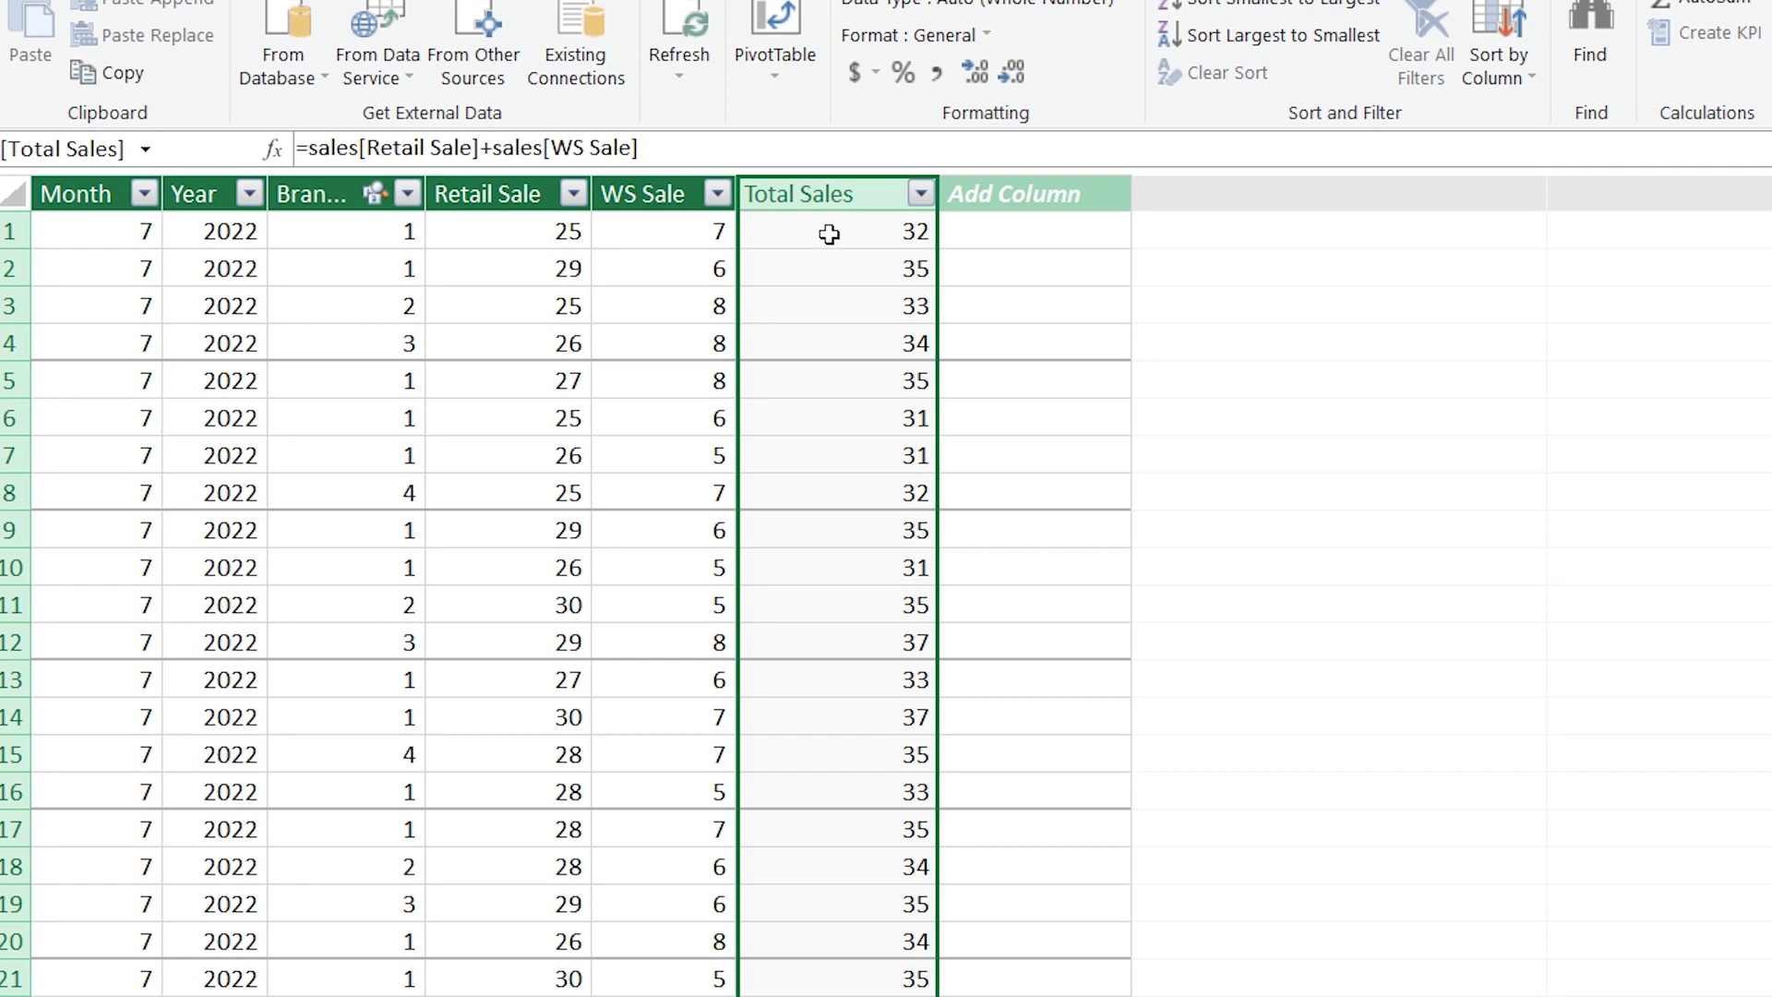
pyautogui.click(698, 227)
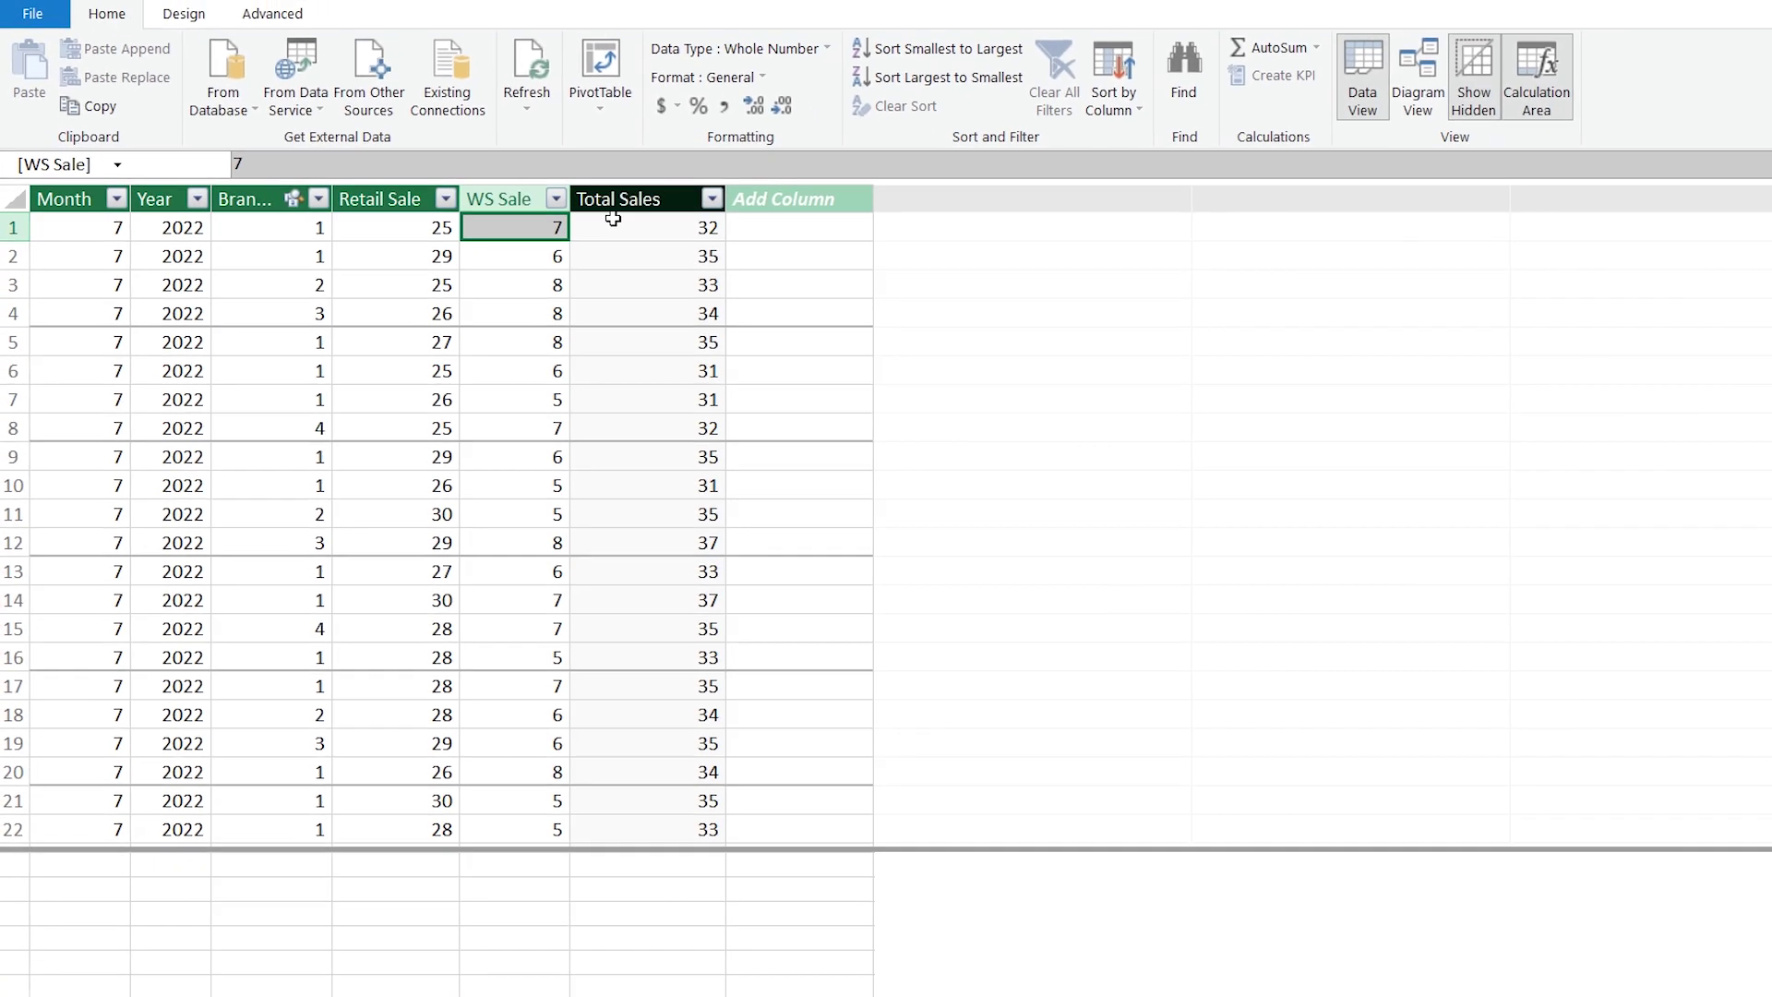
pyautogui.click(564, 225)
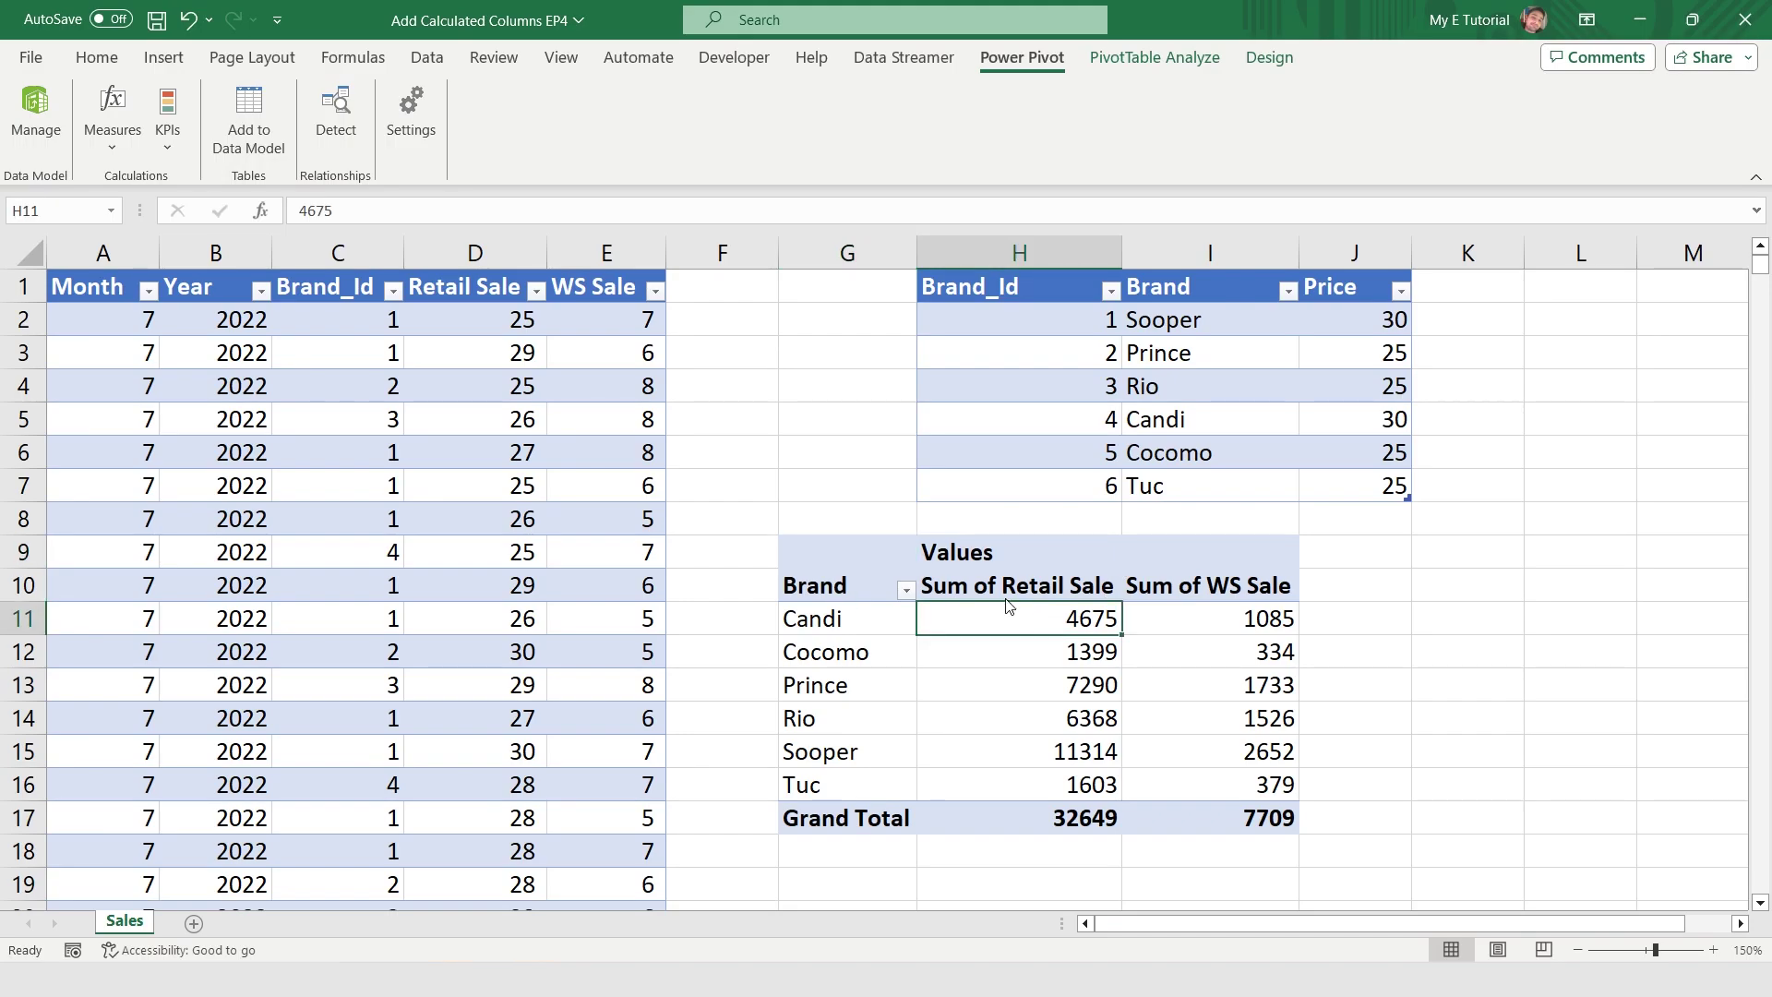
# Add Total Sales to the PivotTable values from the field list
pyautogui.rightClick(1008, 610)
pyautogui.click(1086, 594)
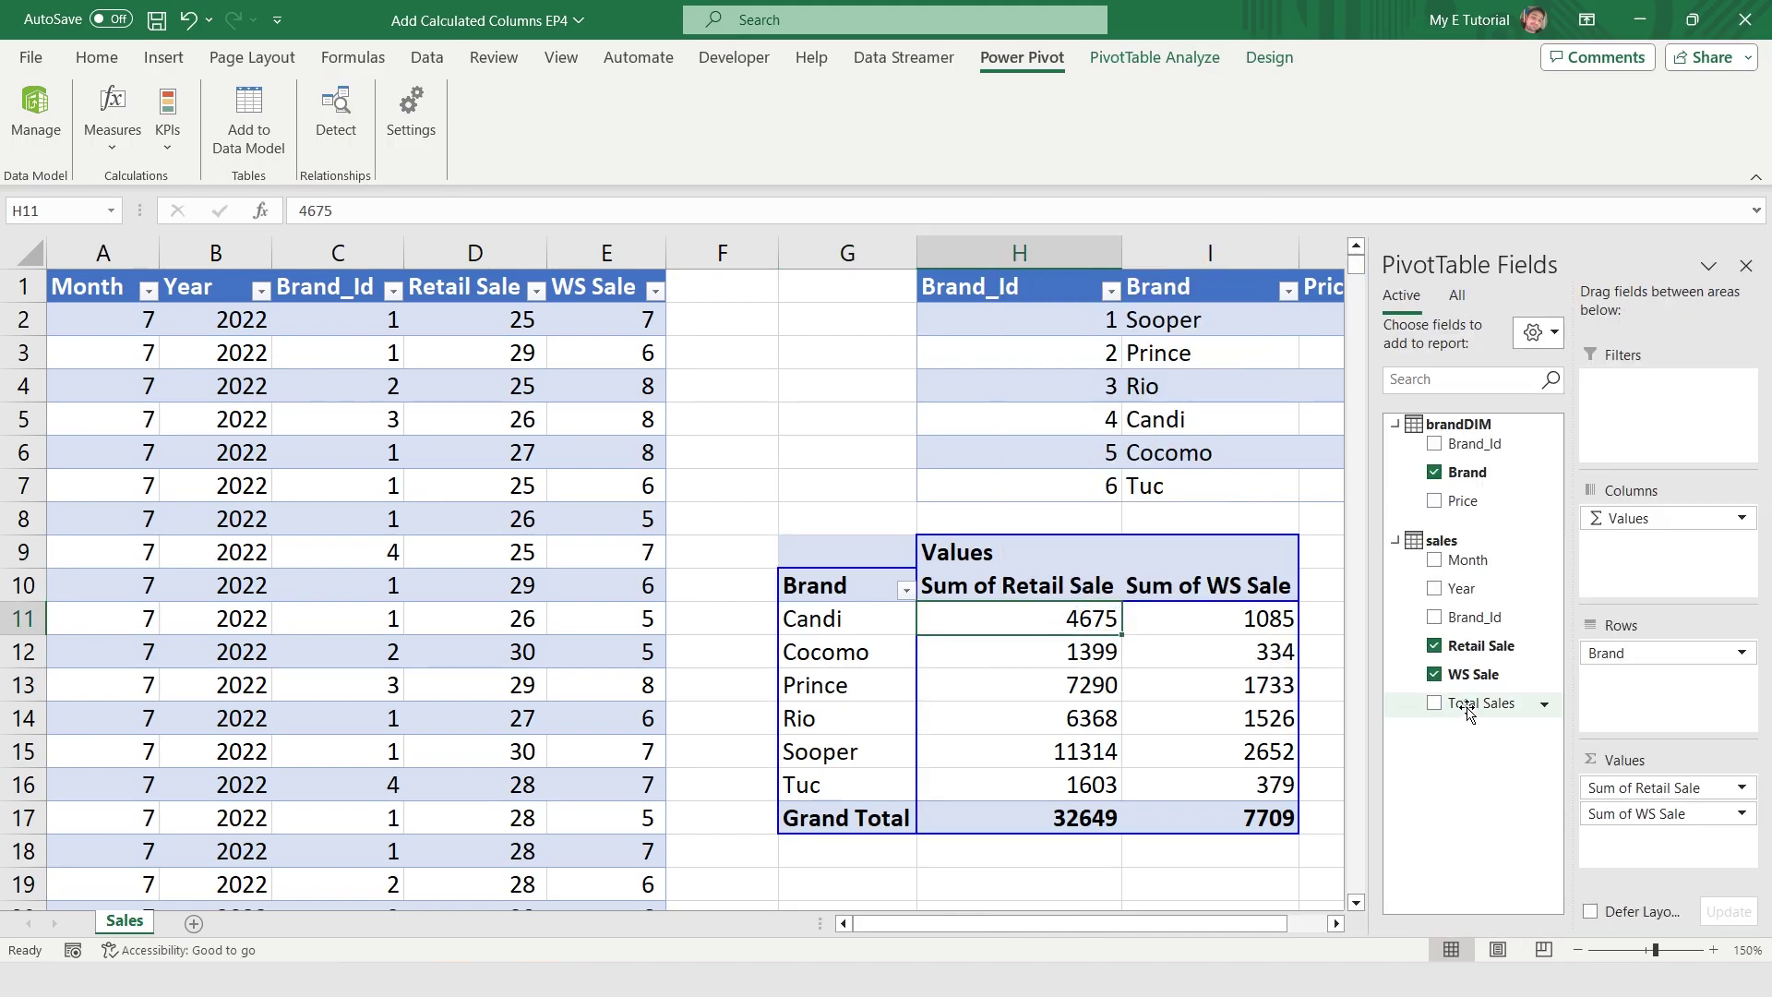
pyautogui.moveTo(1468, 712); pyautogui.dragTo(1671, 873)
pyautogui.click(1334, 923)
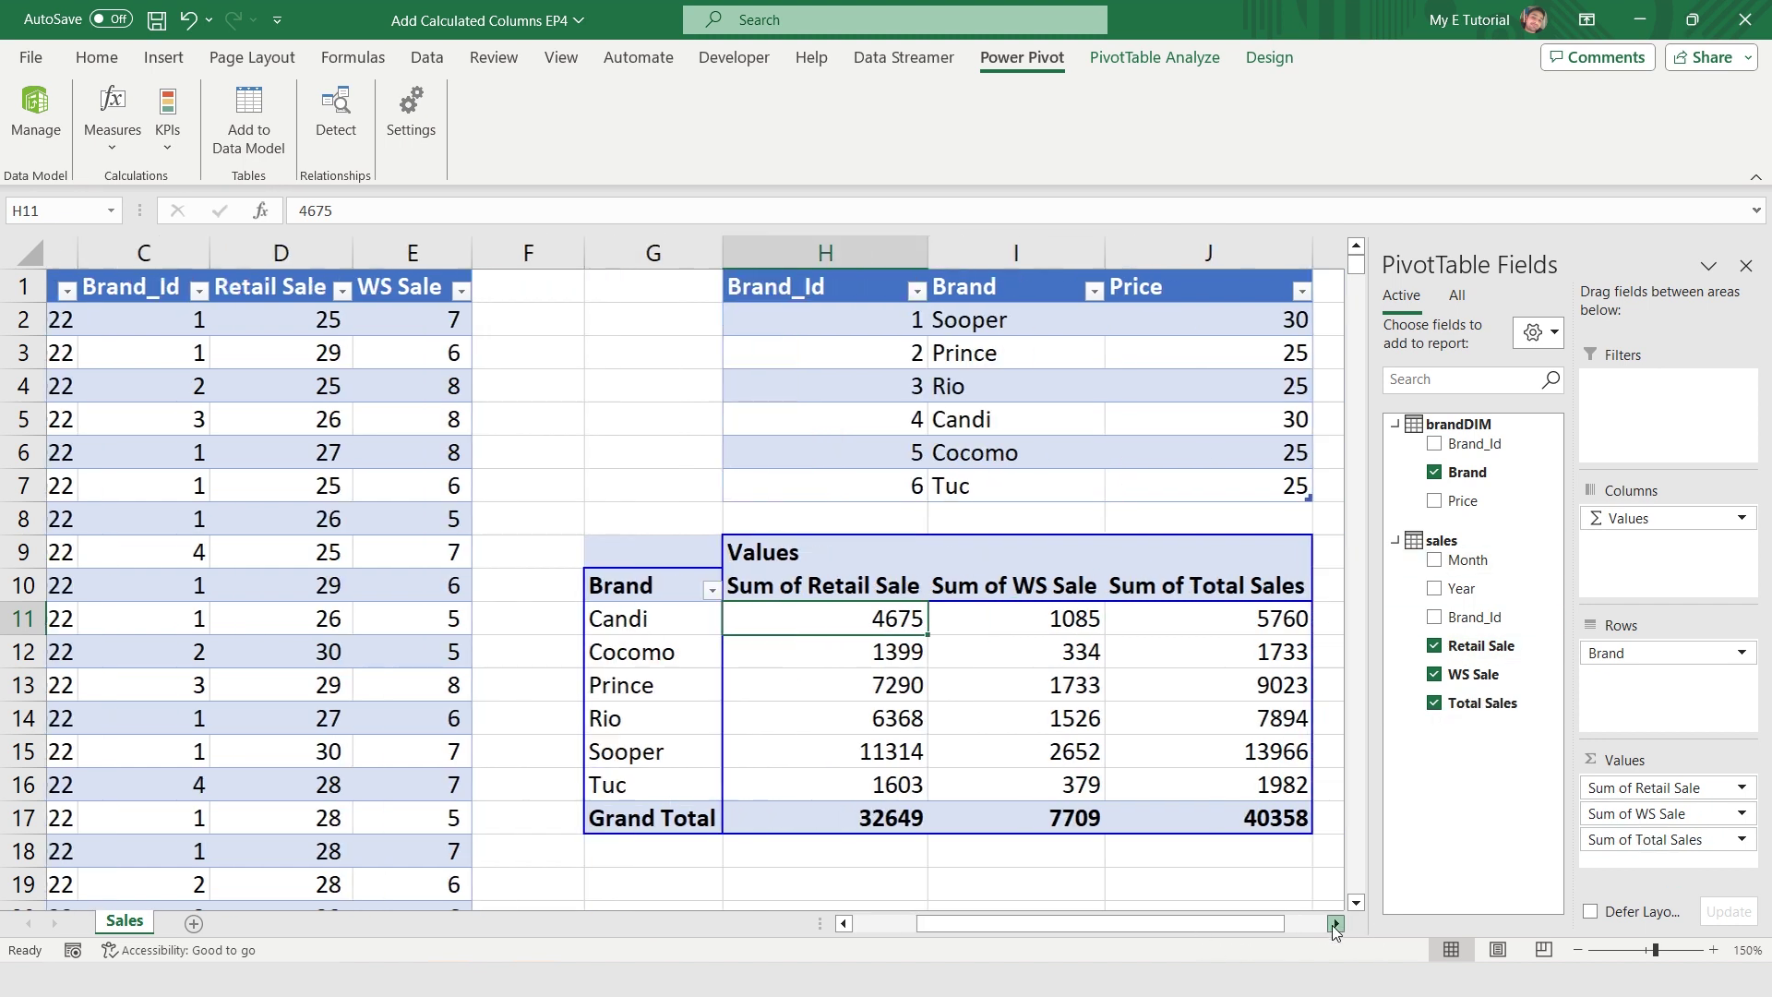
pyautogui.click(1335, 923)
# Verify Candi's retail and WS sales add up to 5760, then return to Power Pivot
pyautogui.moveTo(480, 629); pyautogui.dragTo(587, 626)
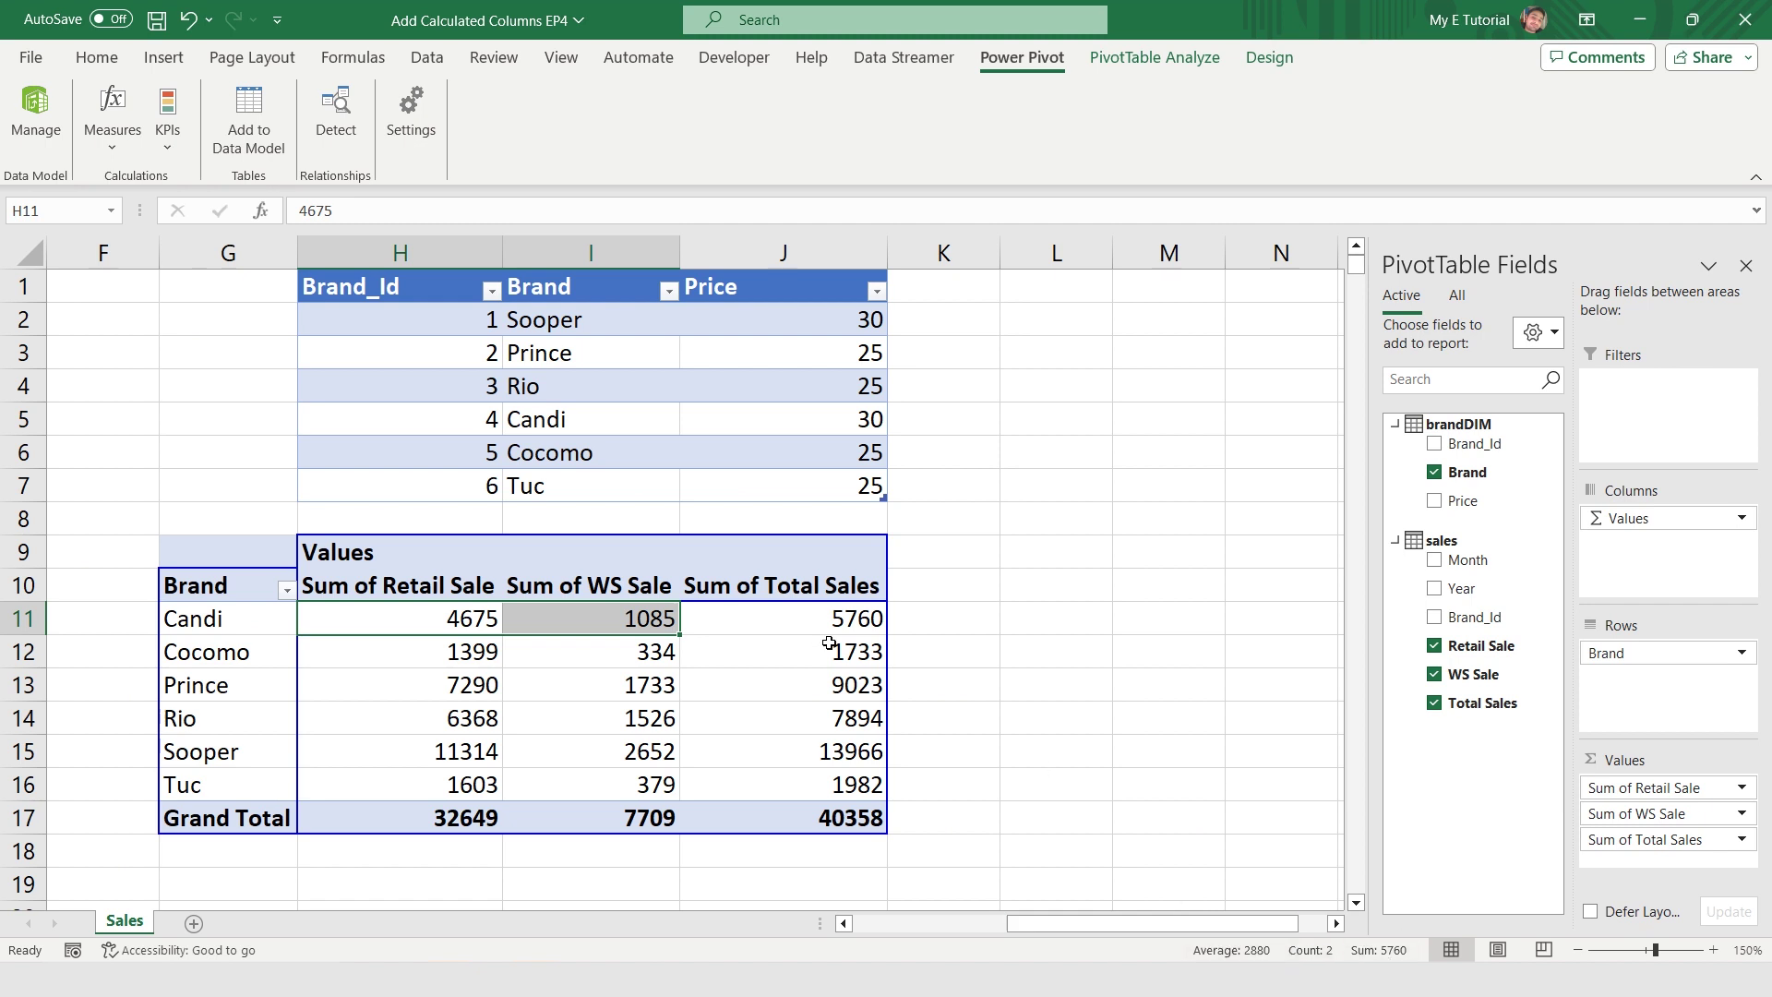
pyautogui.hscroll(-3, 1101, 514)
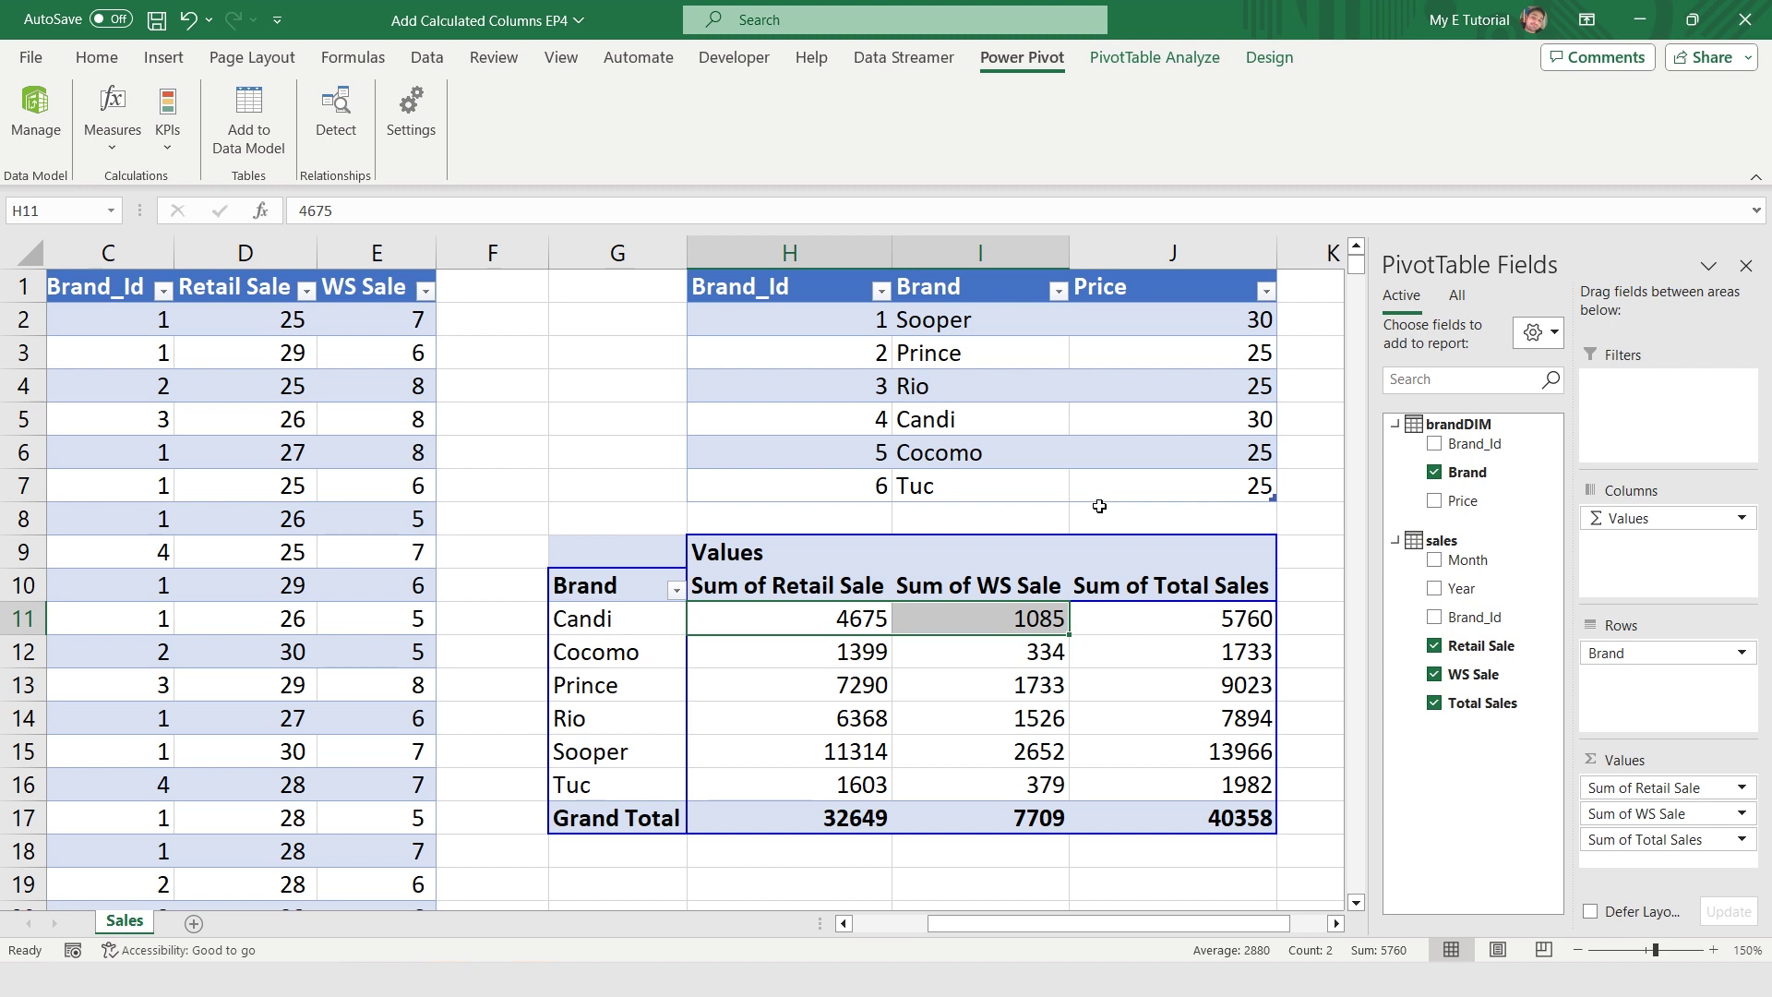
pyautogui.hotkey('alt', 'Tab')
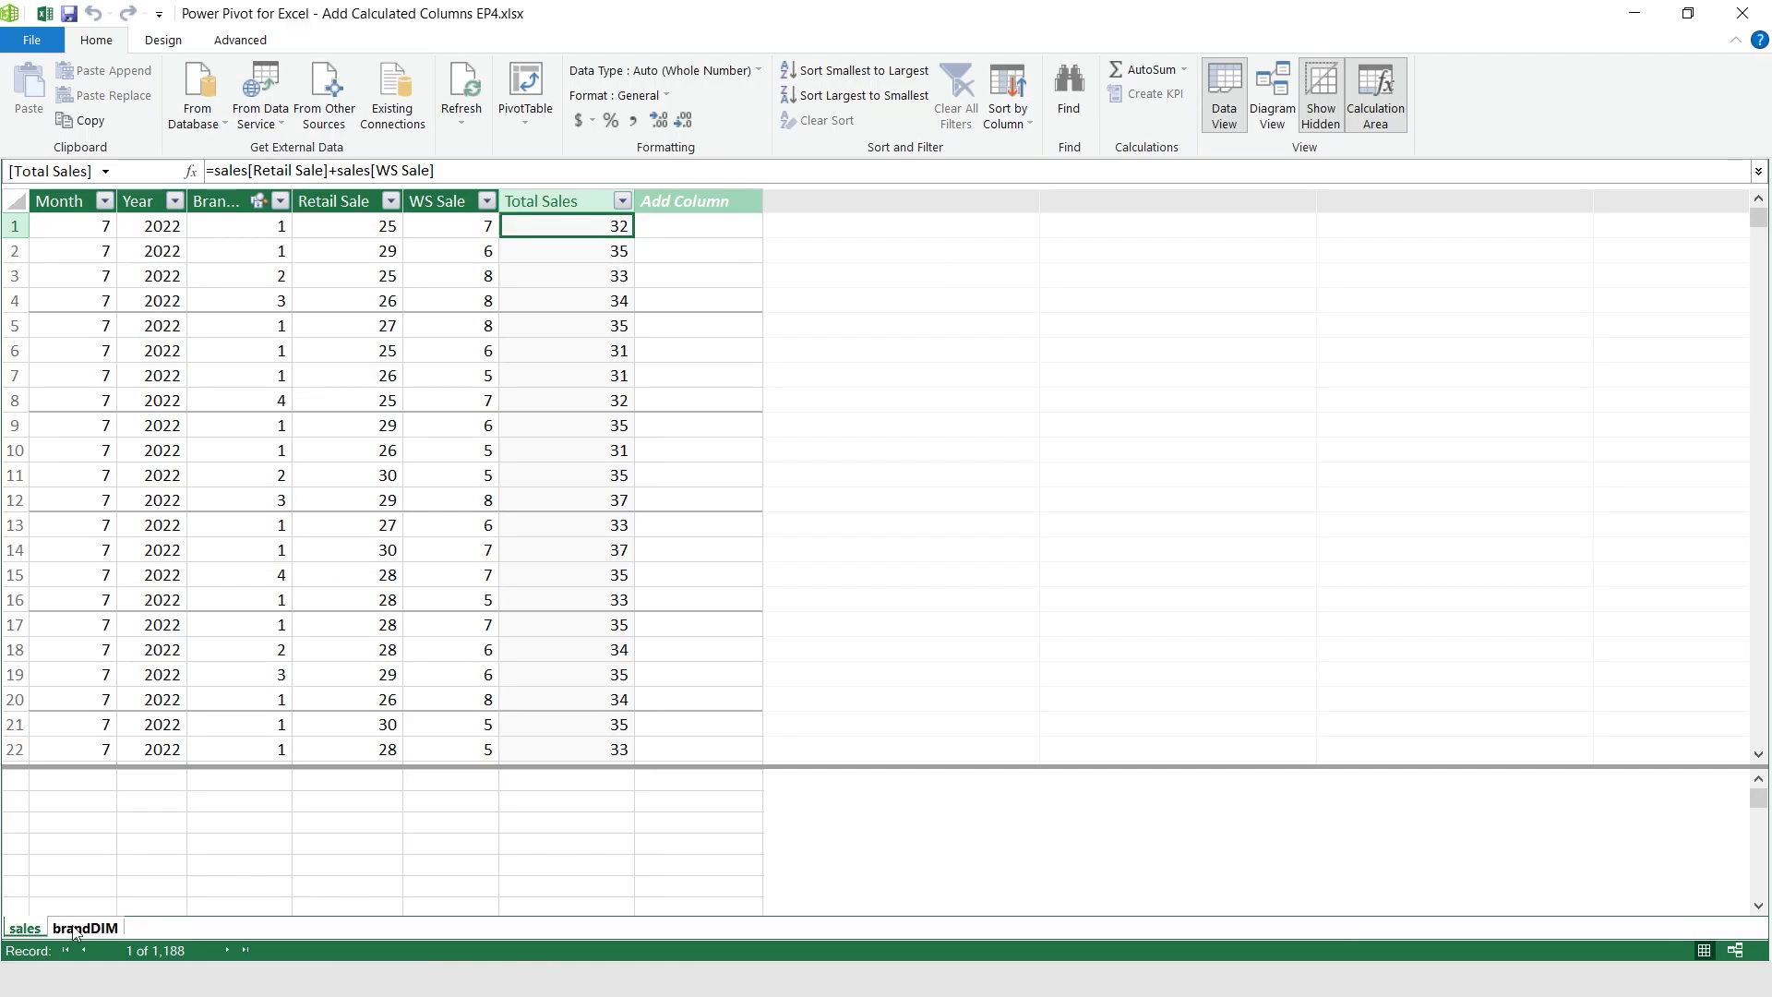
pyautogui.click(75, 929)
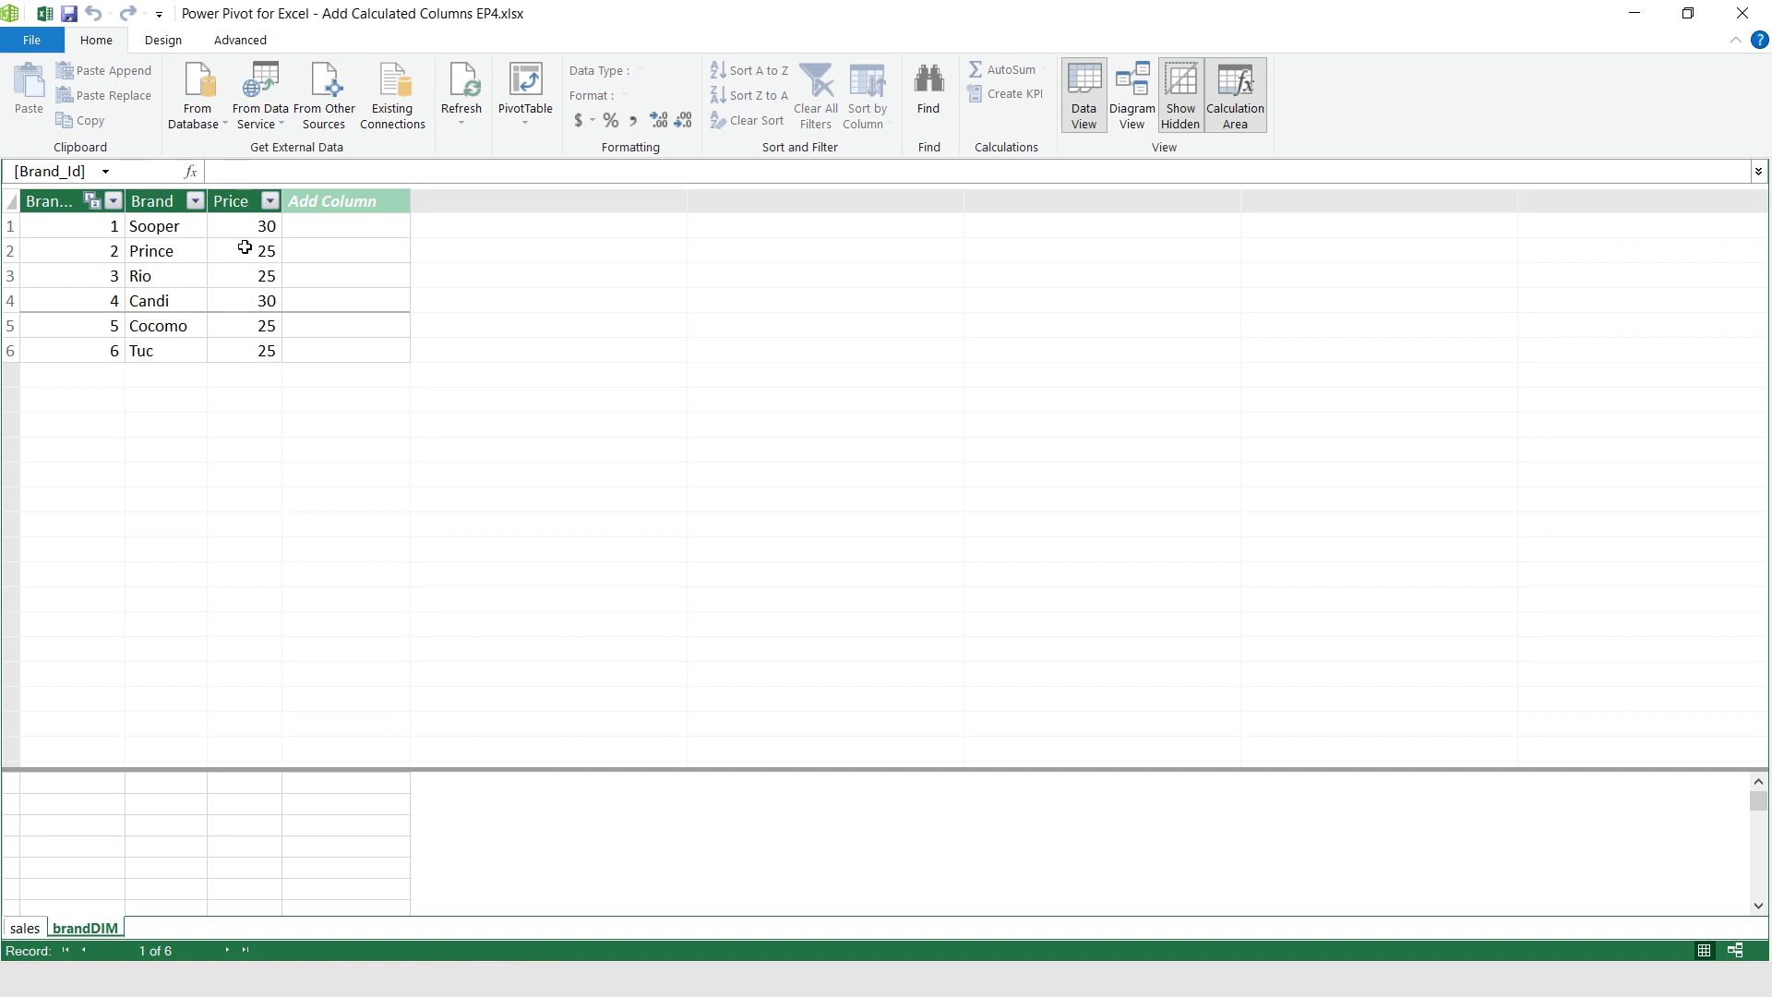
pyautogui.click(25, 928)
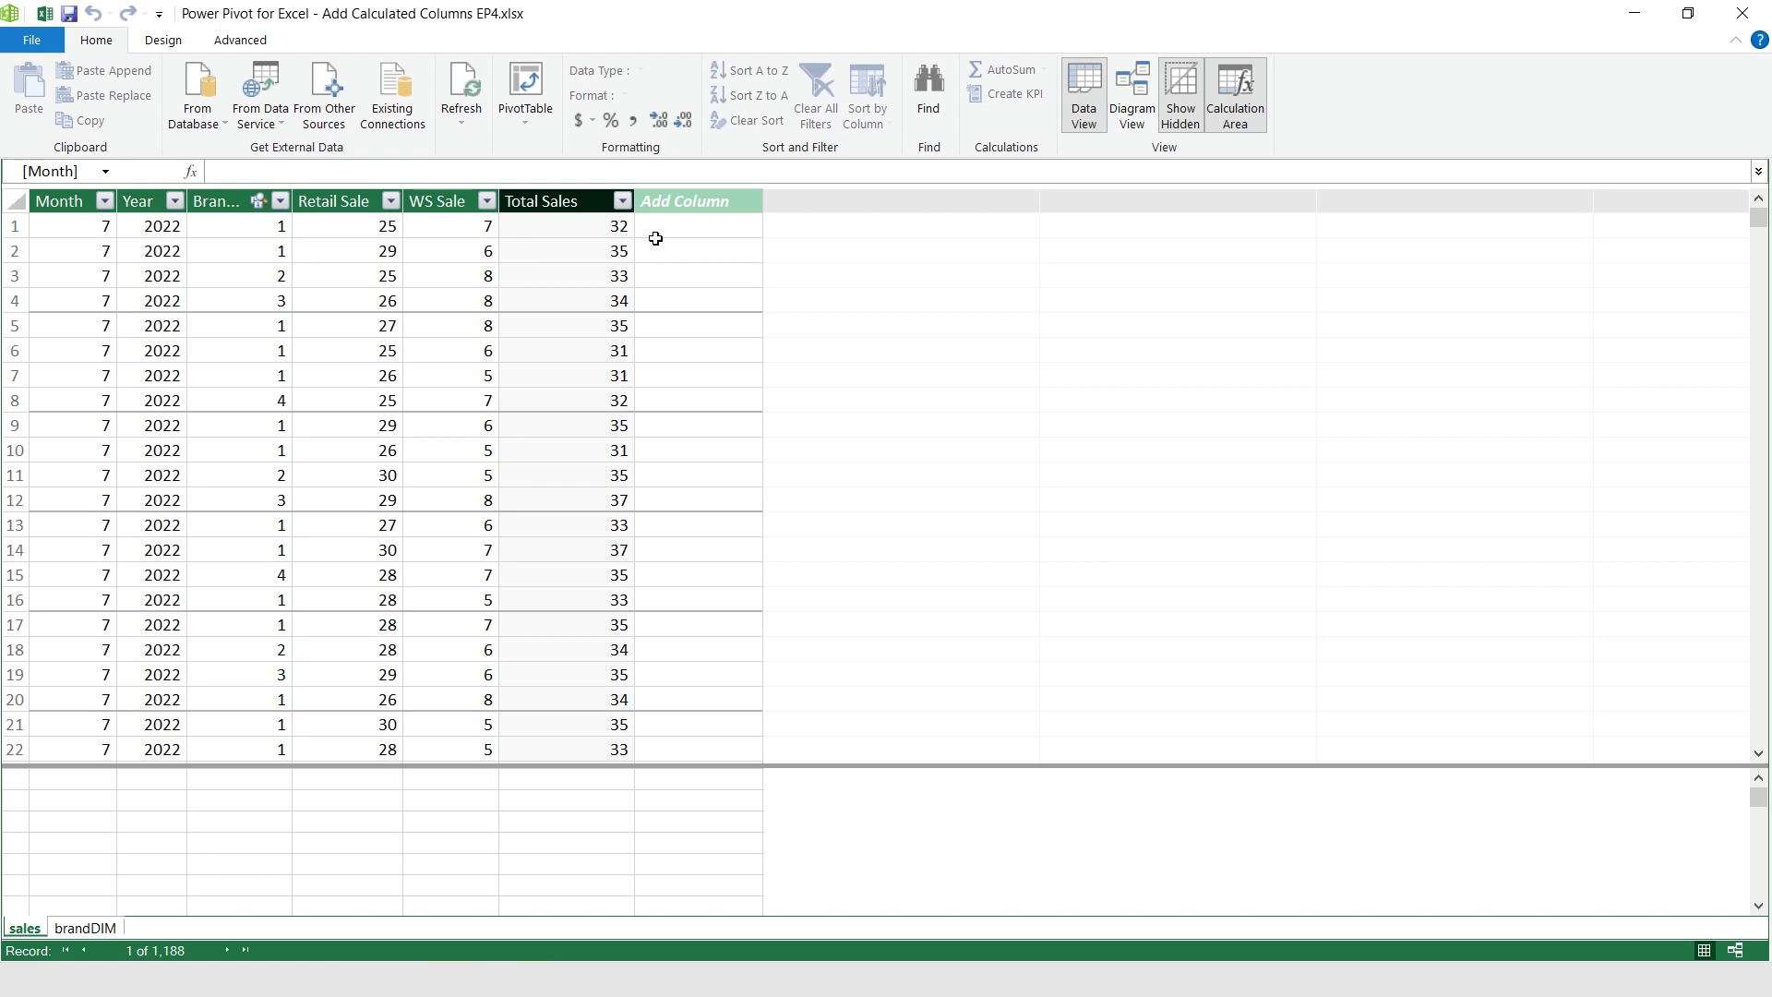
# Add a new column named Price and look over the brandDIM table
pyautogui.doubleClick(690, 200)
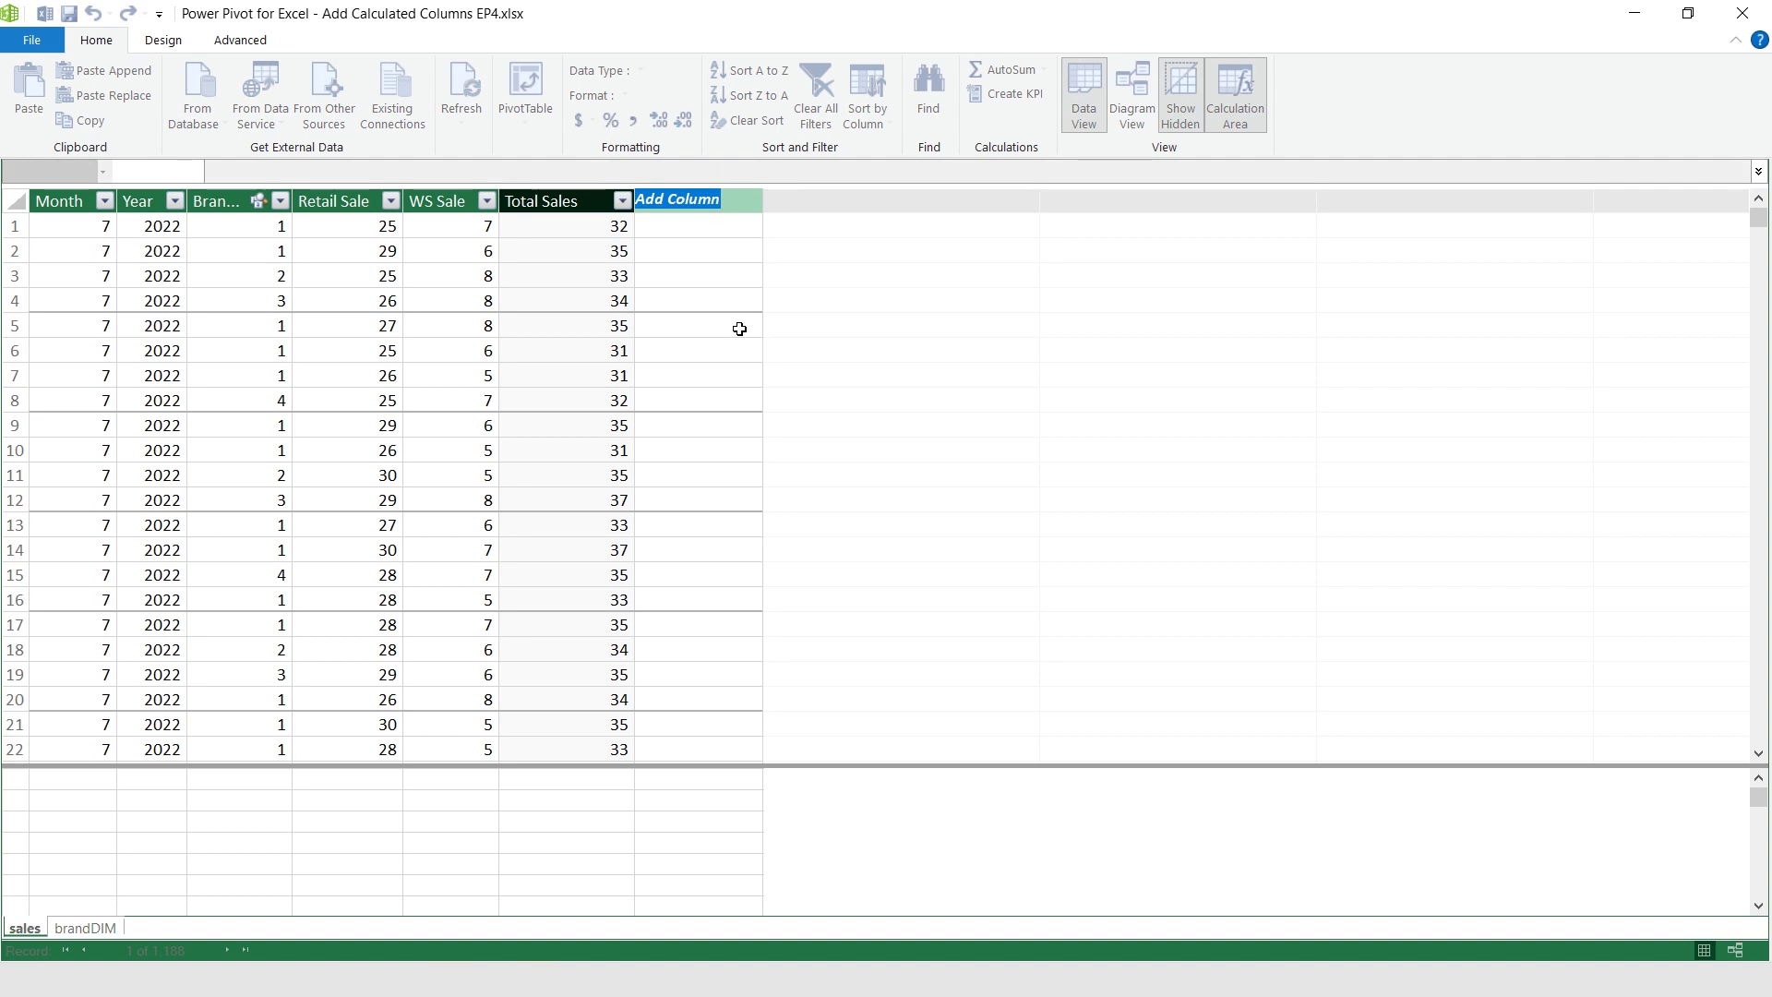
pyautogui.write('Price')
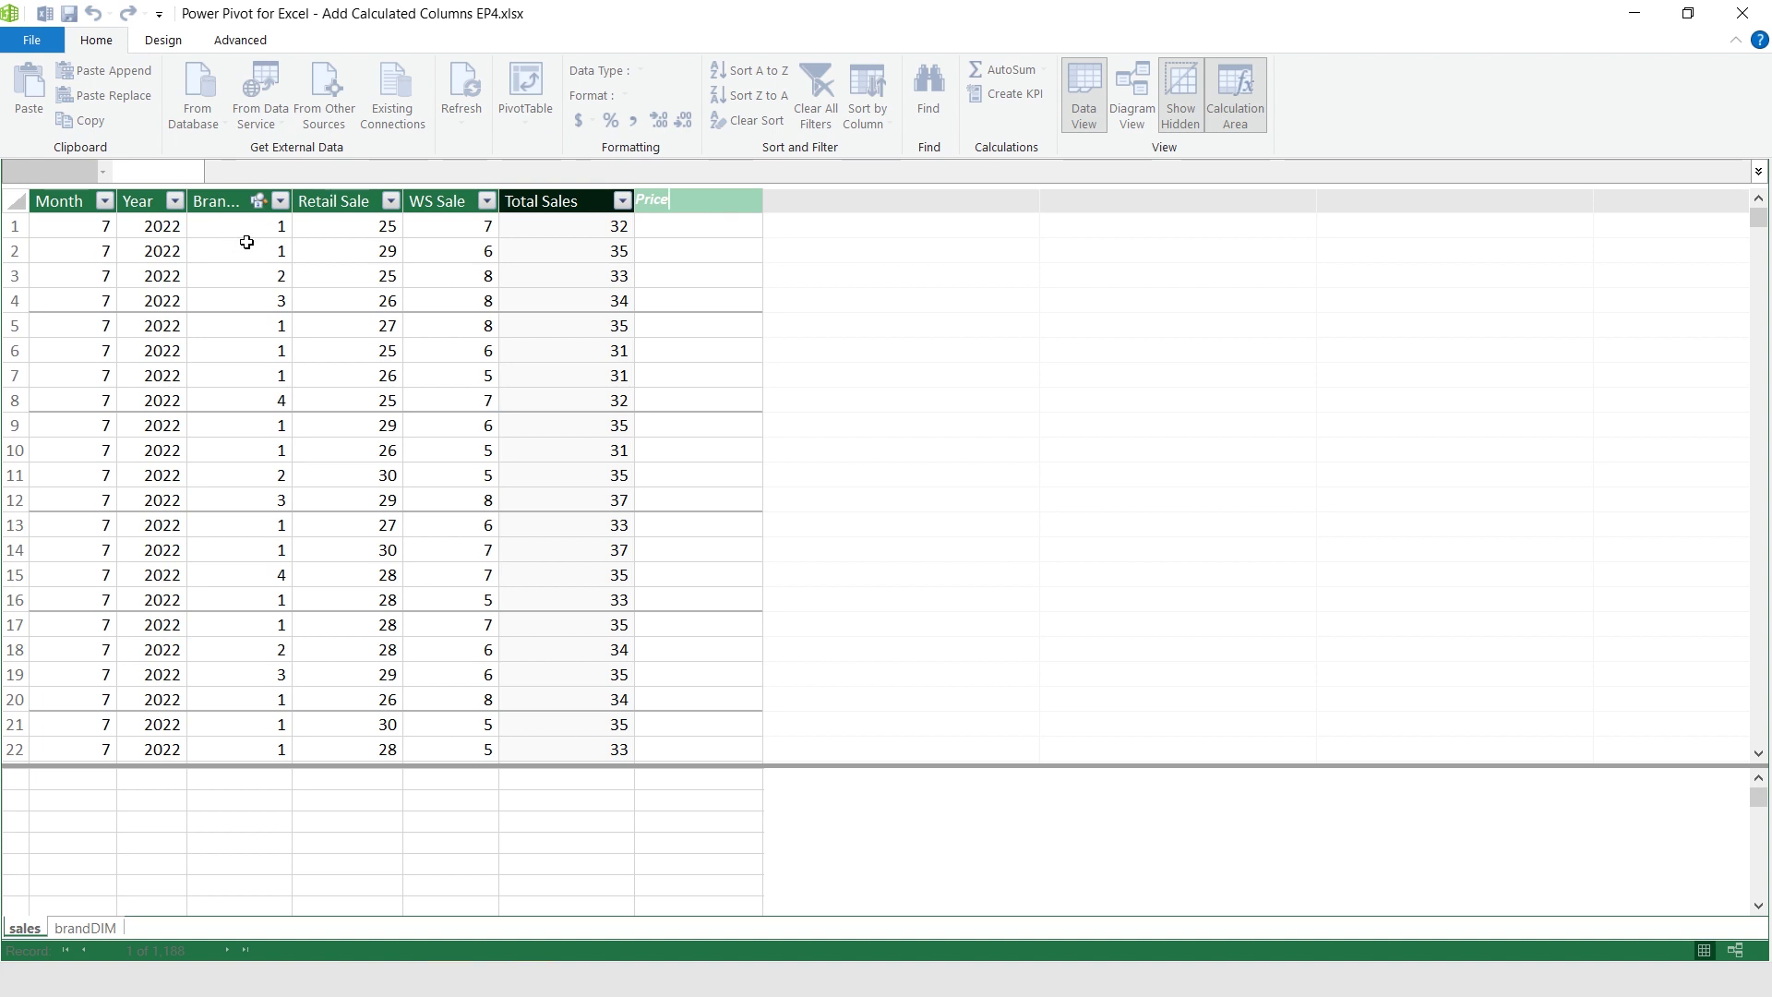
pyautogui.press('Return')
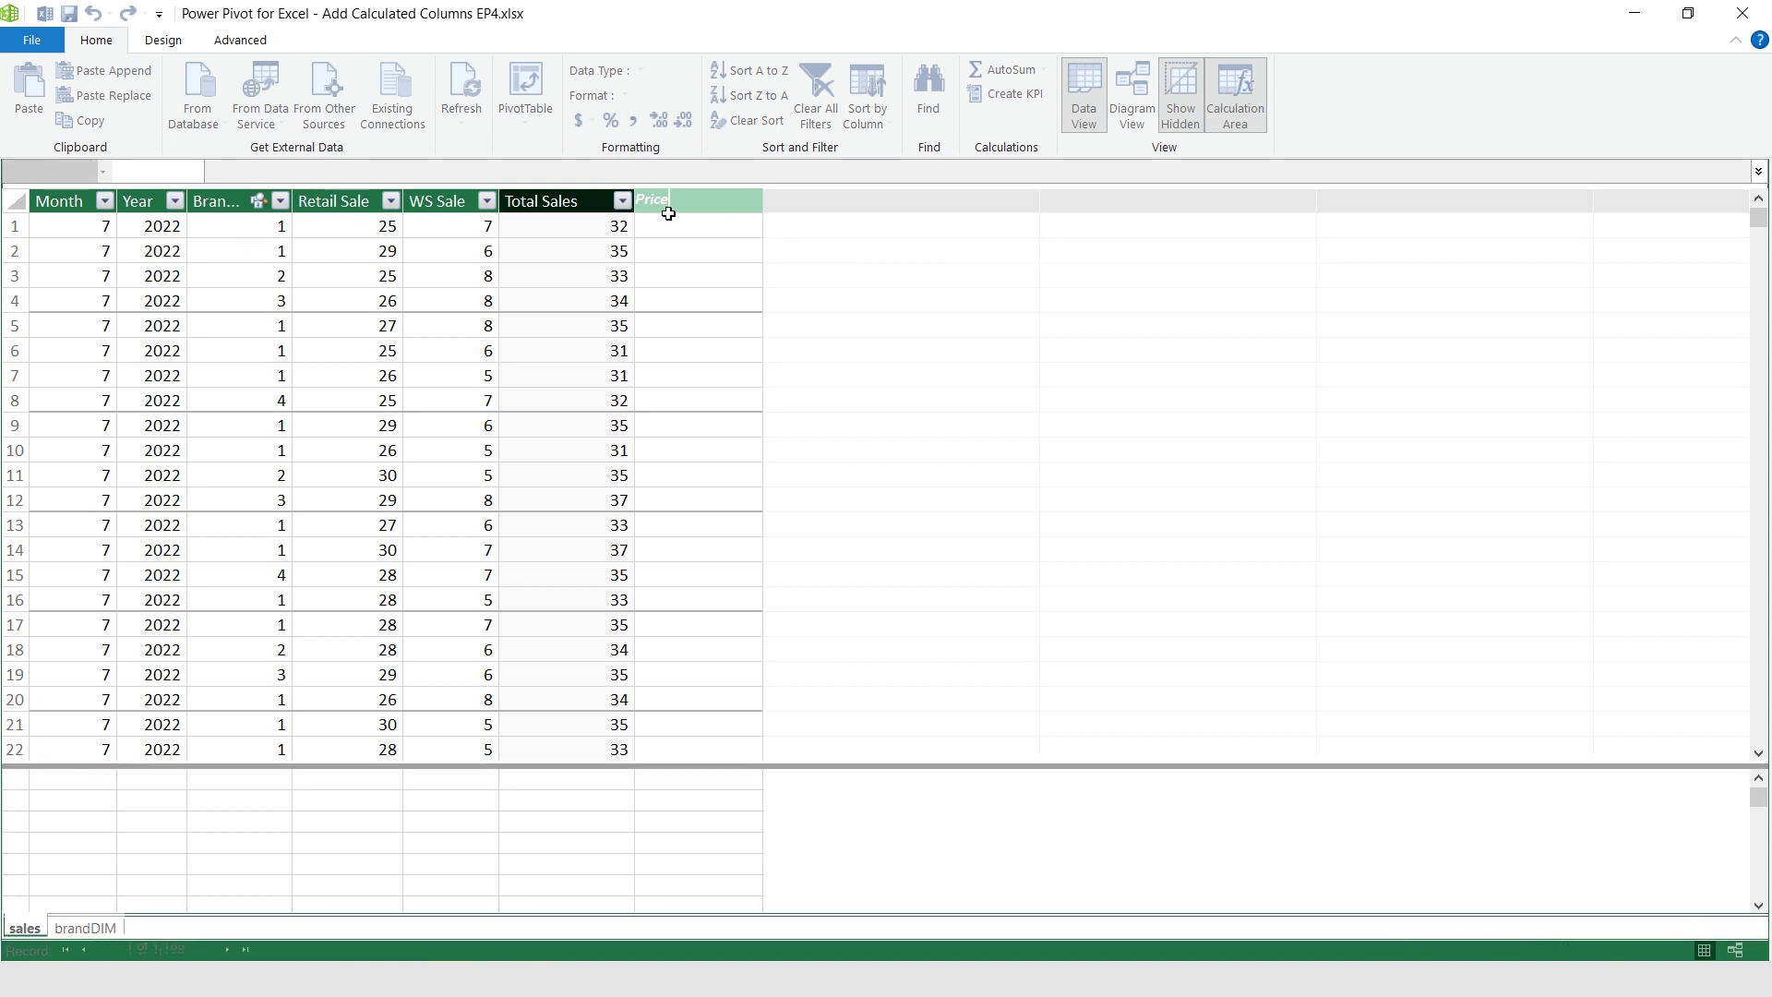
pyautogui.click(83, 927)
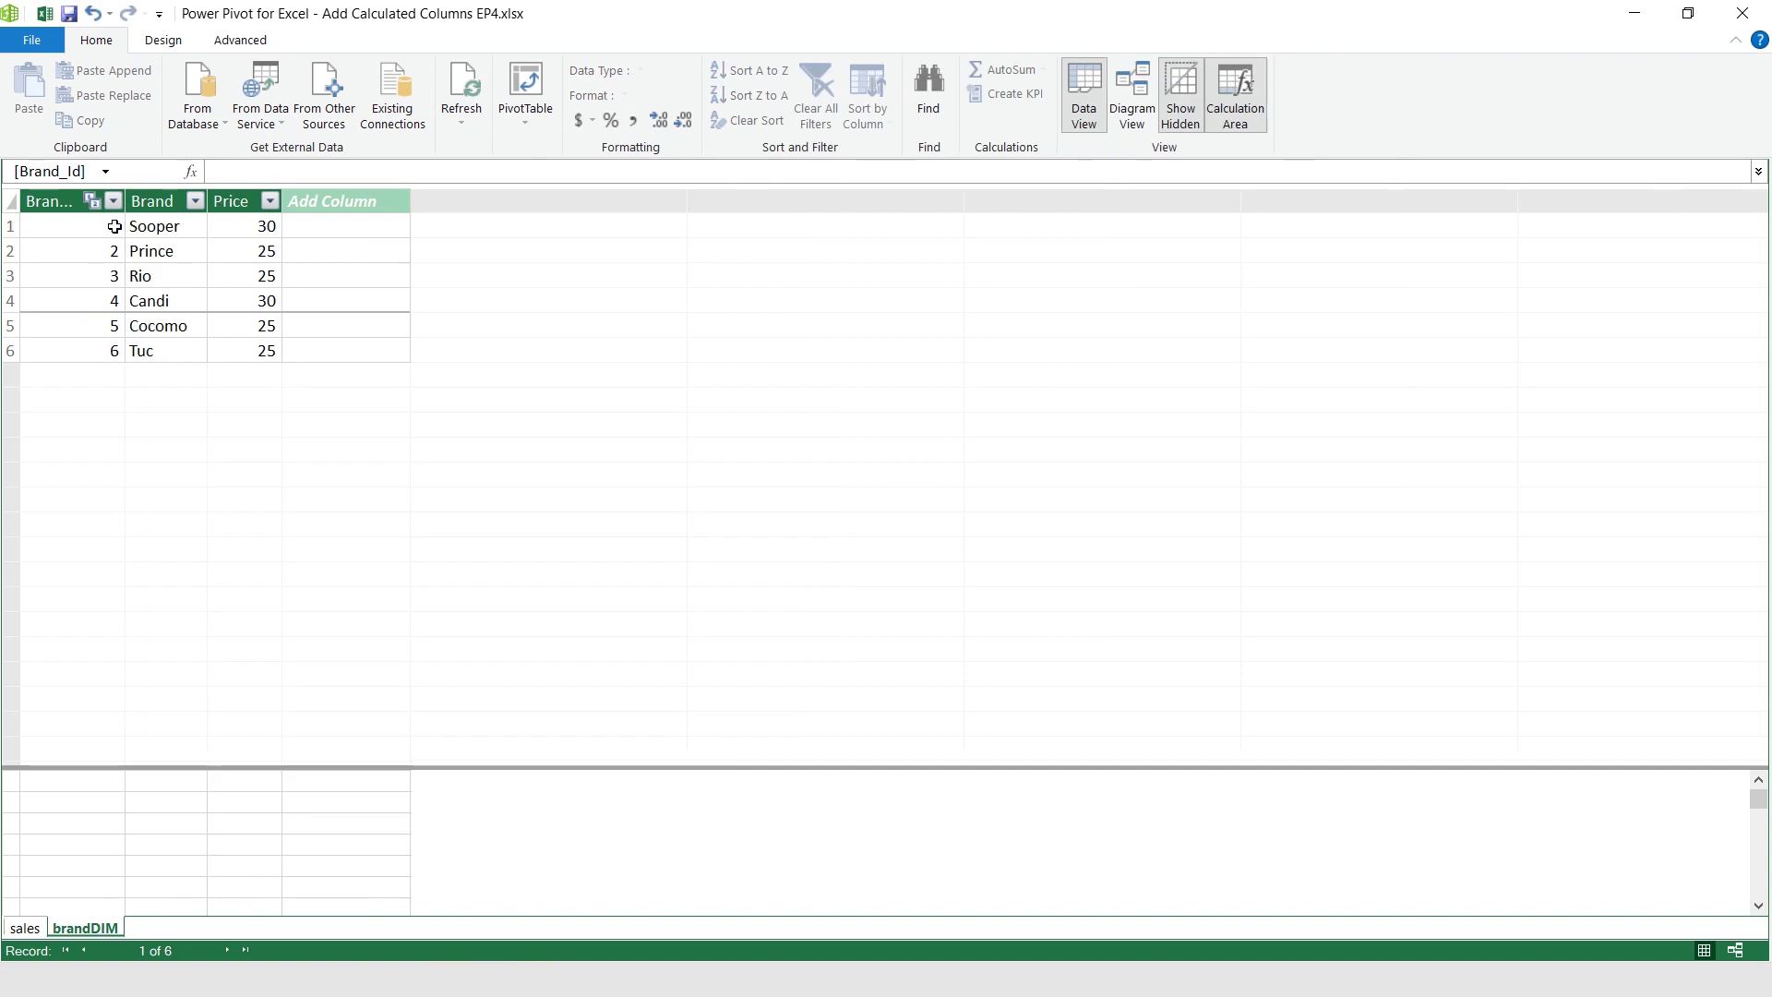
pyautogui.click(40, 927)
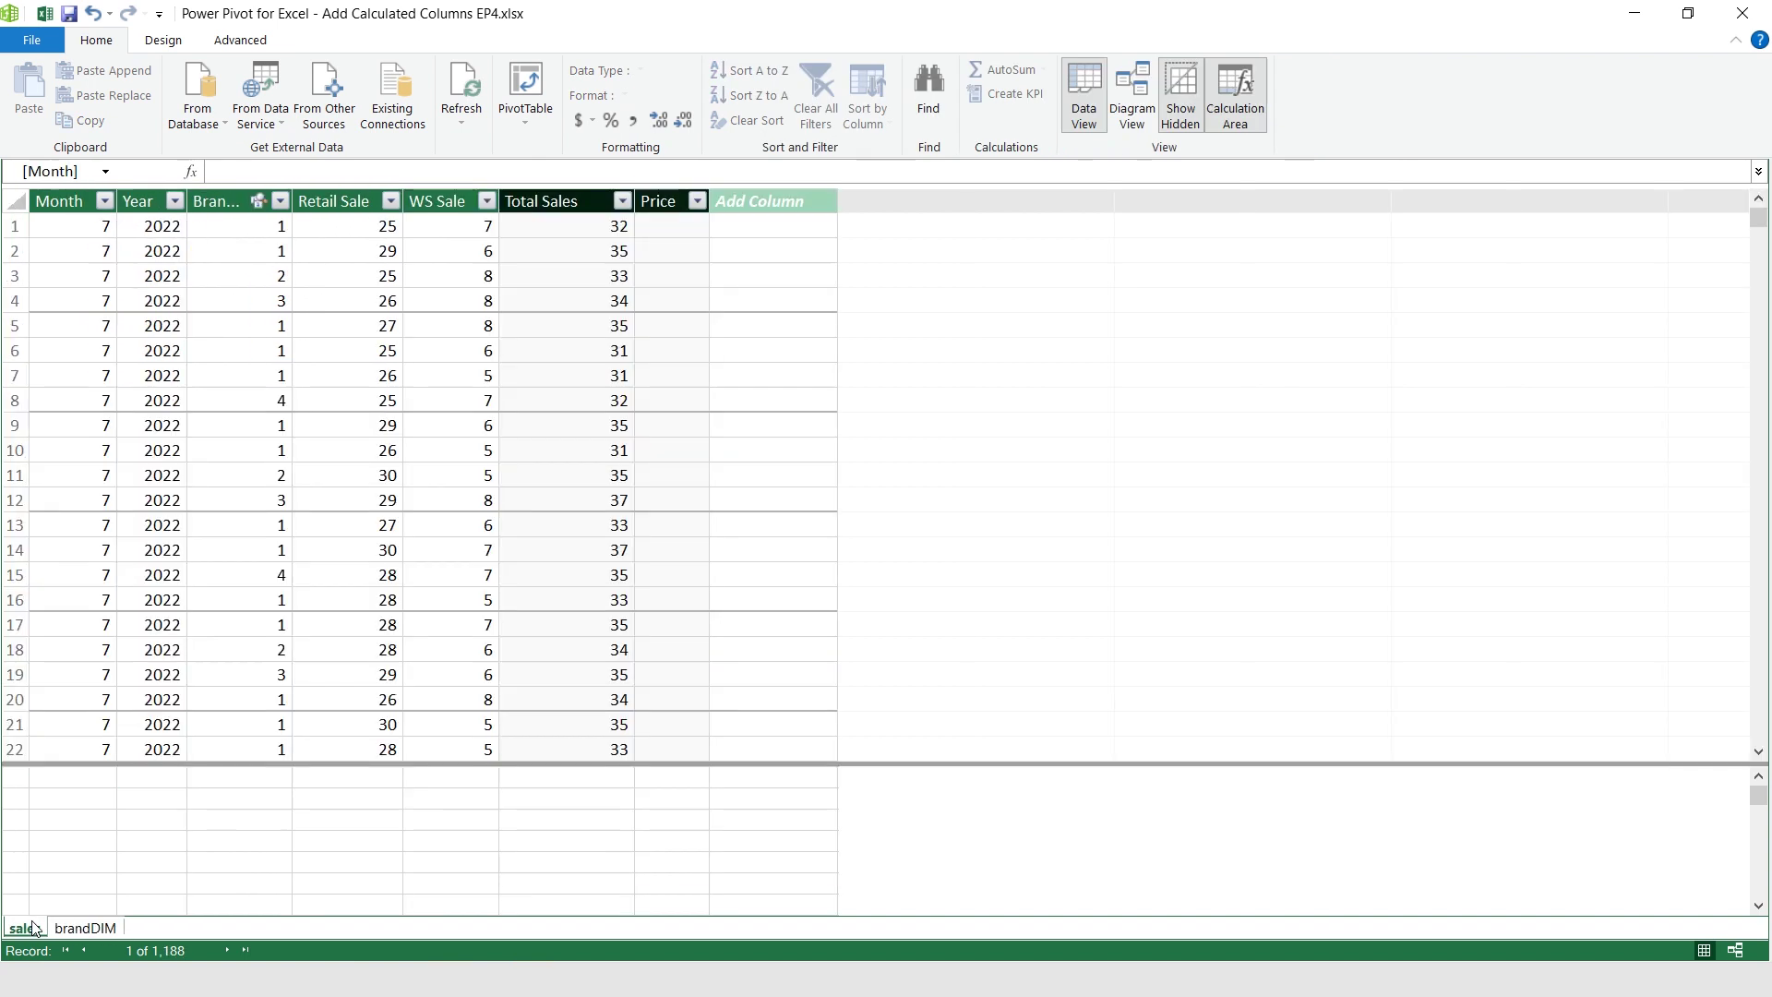
# Fill the Price column with =RELATED(brandDIM[Price])
pyautogui.click(662, 230)
pyautogui.write('=')
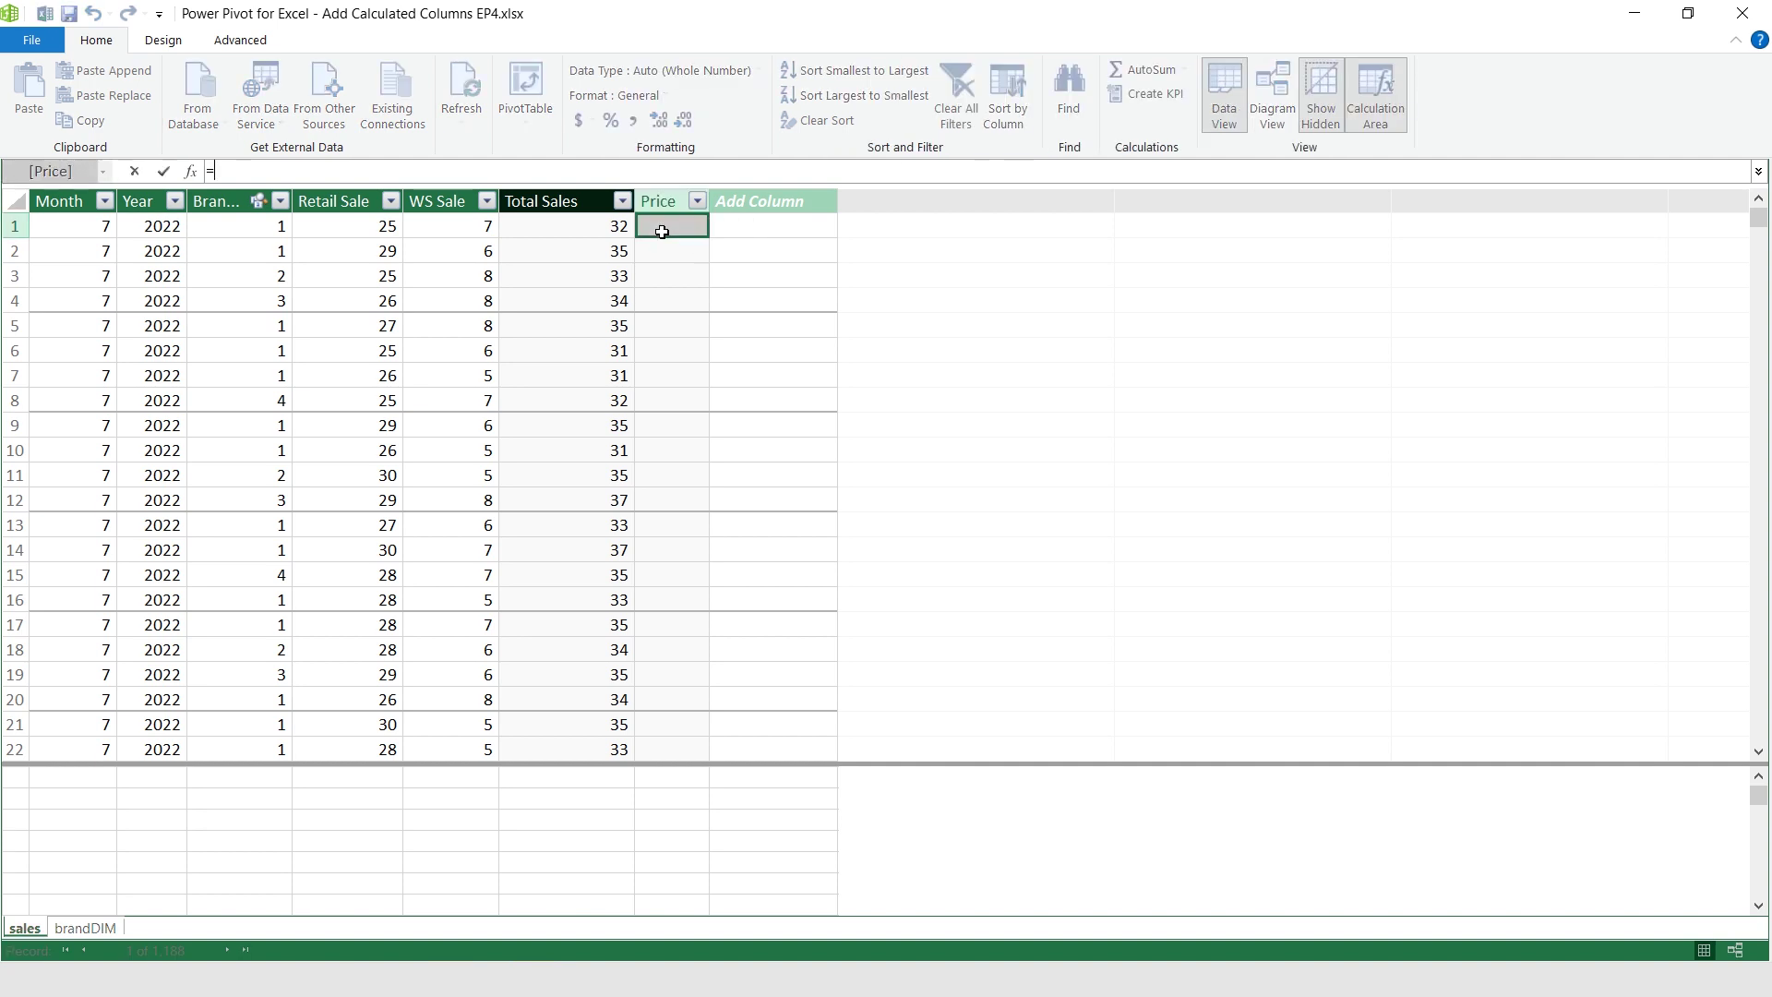
pyautogui.write('relate')
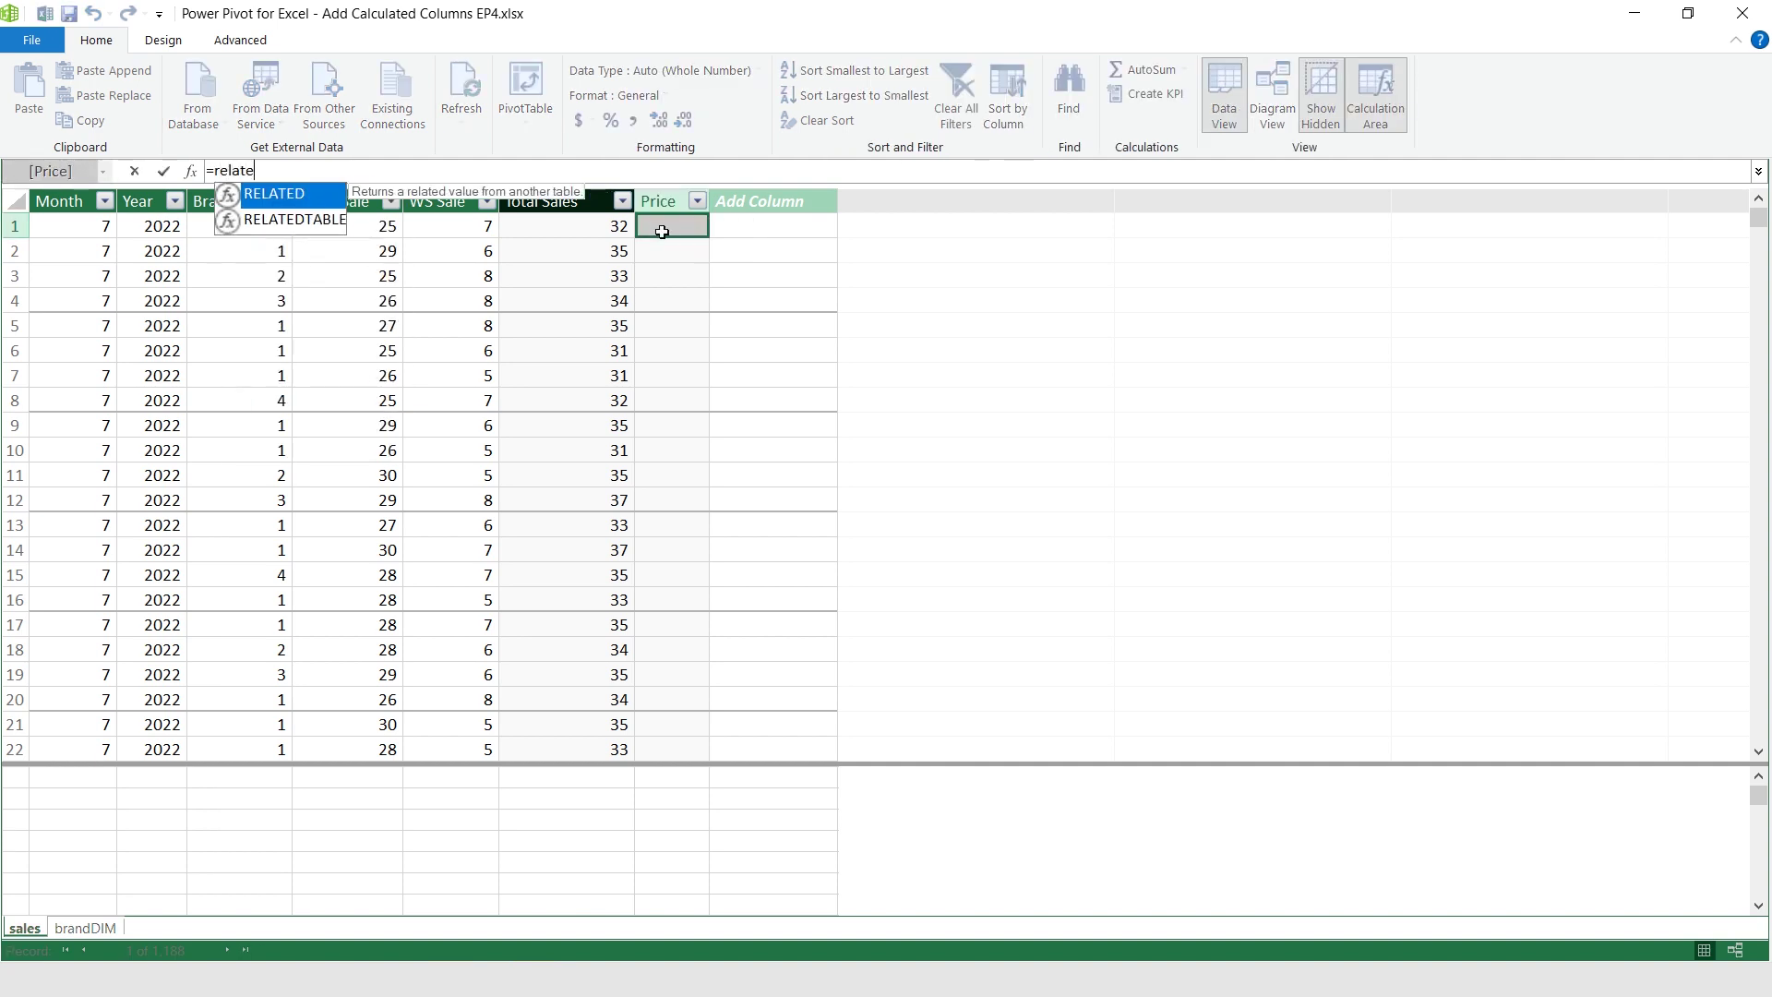
pyautogui.press('Tab')
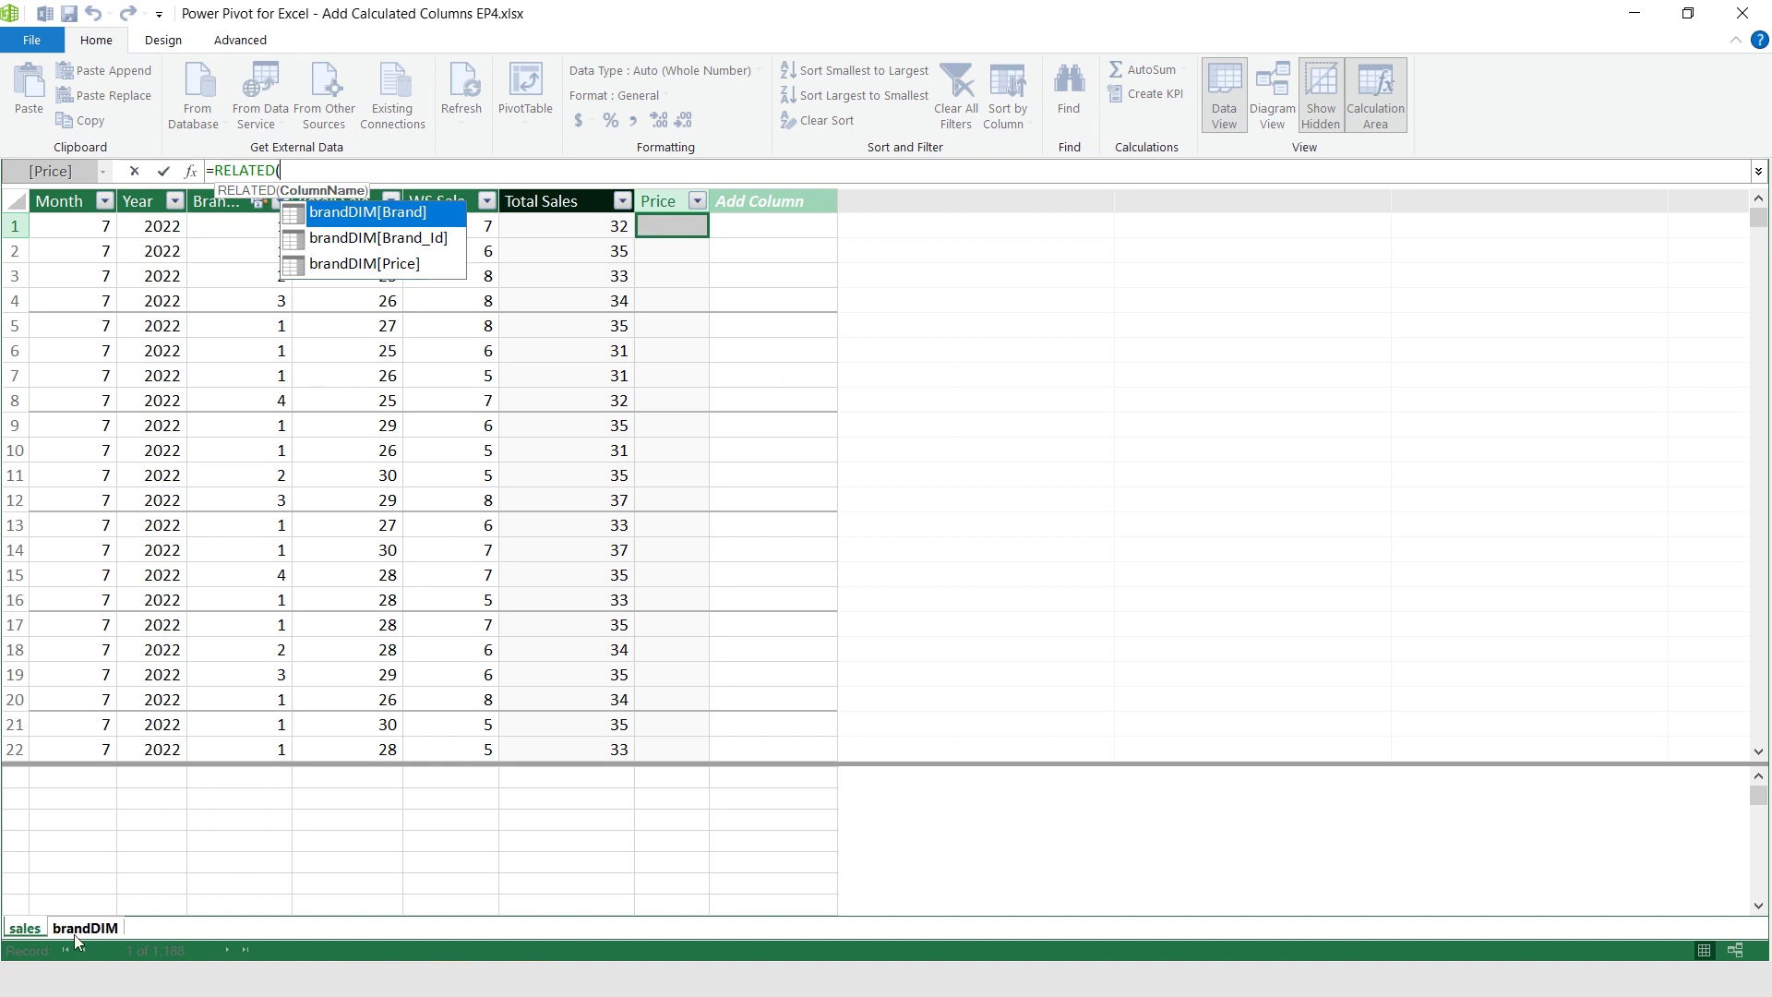
pyautogui.click(379, 268)
pyautogui.doubleClick(379, 266)
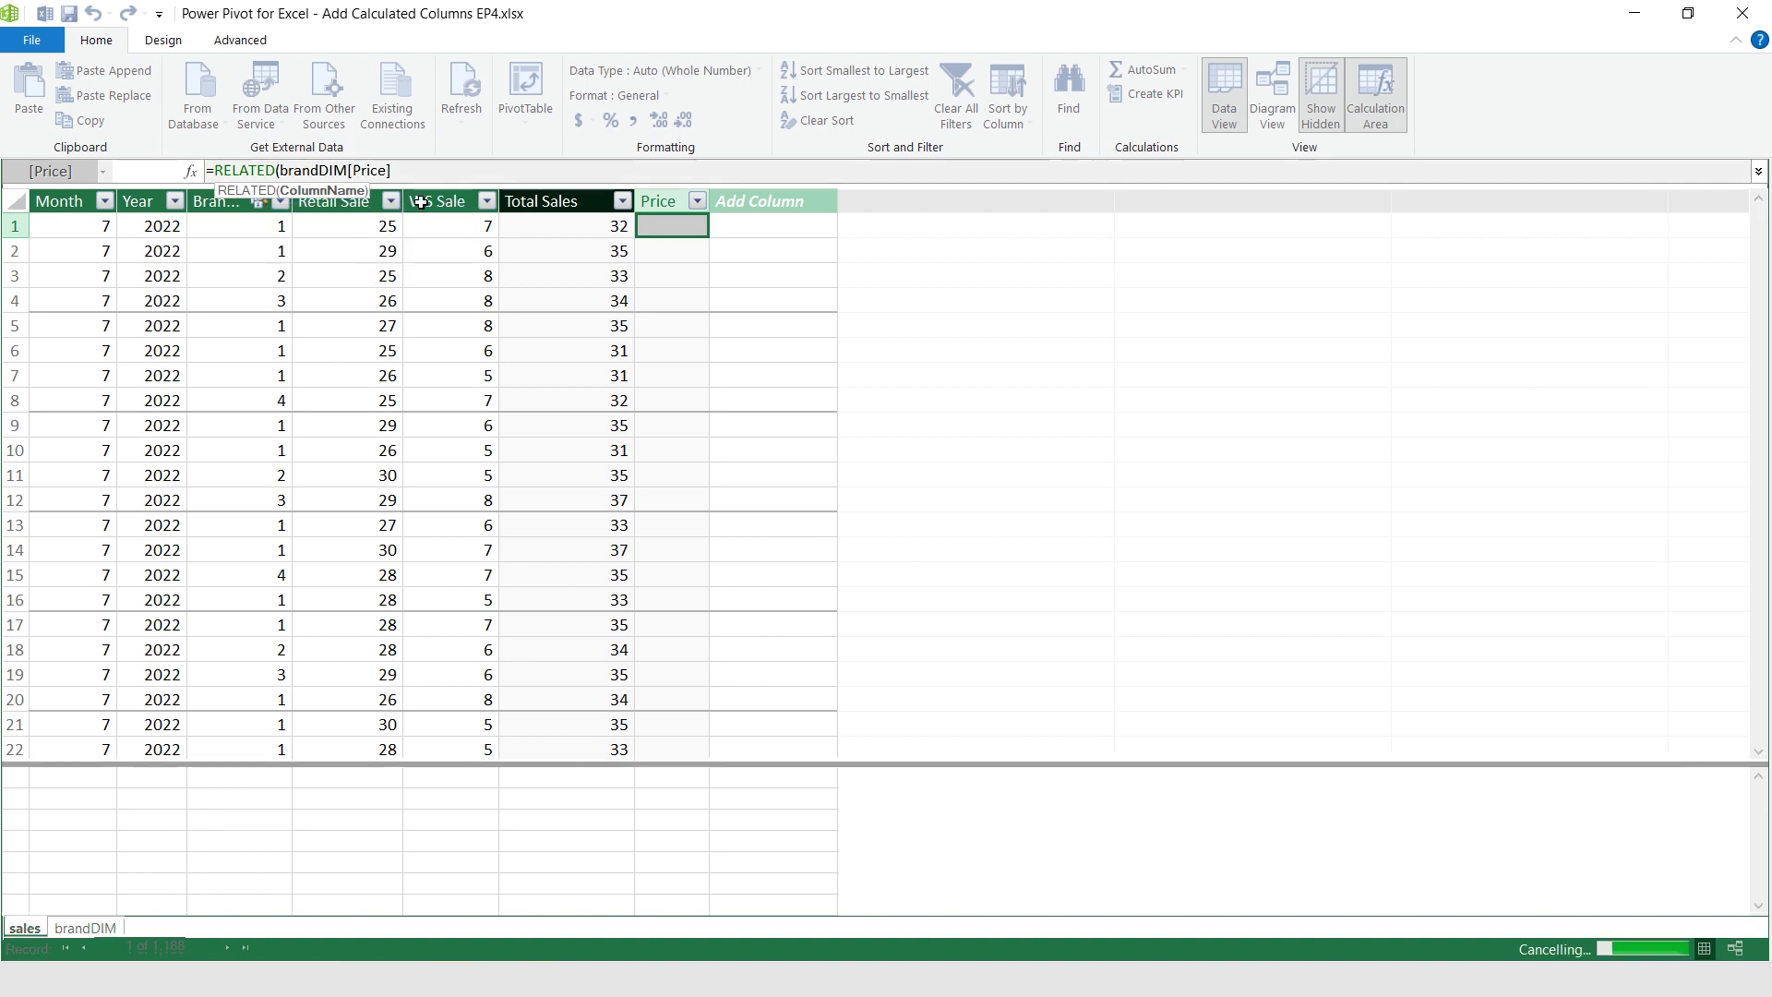
pyautogui.write(')')
pyautogui.press('Return')
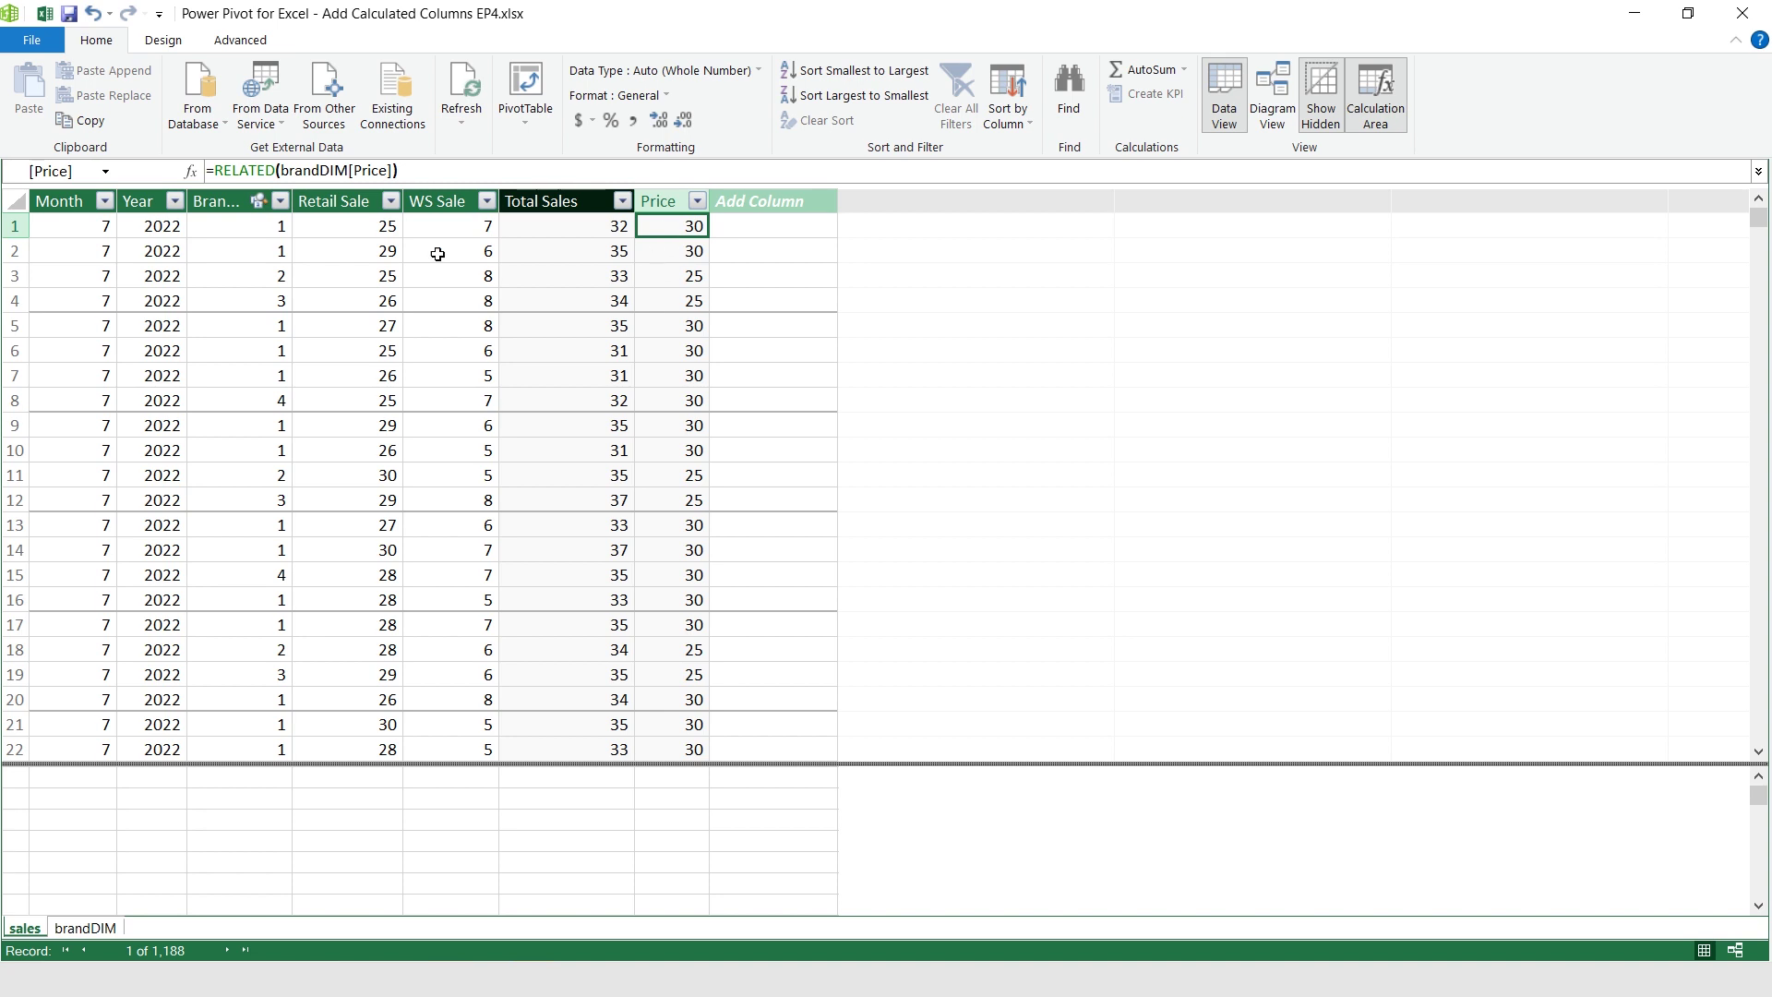
# Confirm the looked-up prices match brandDIM, e.g. brand 2 priced at 25
pyautogui.click(274, 228)
pyautogui.click(704, 226)
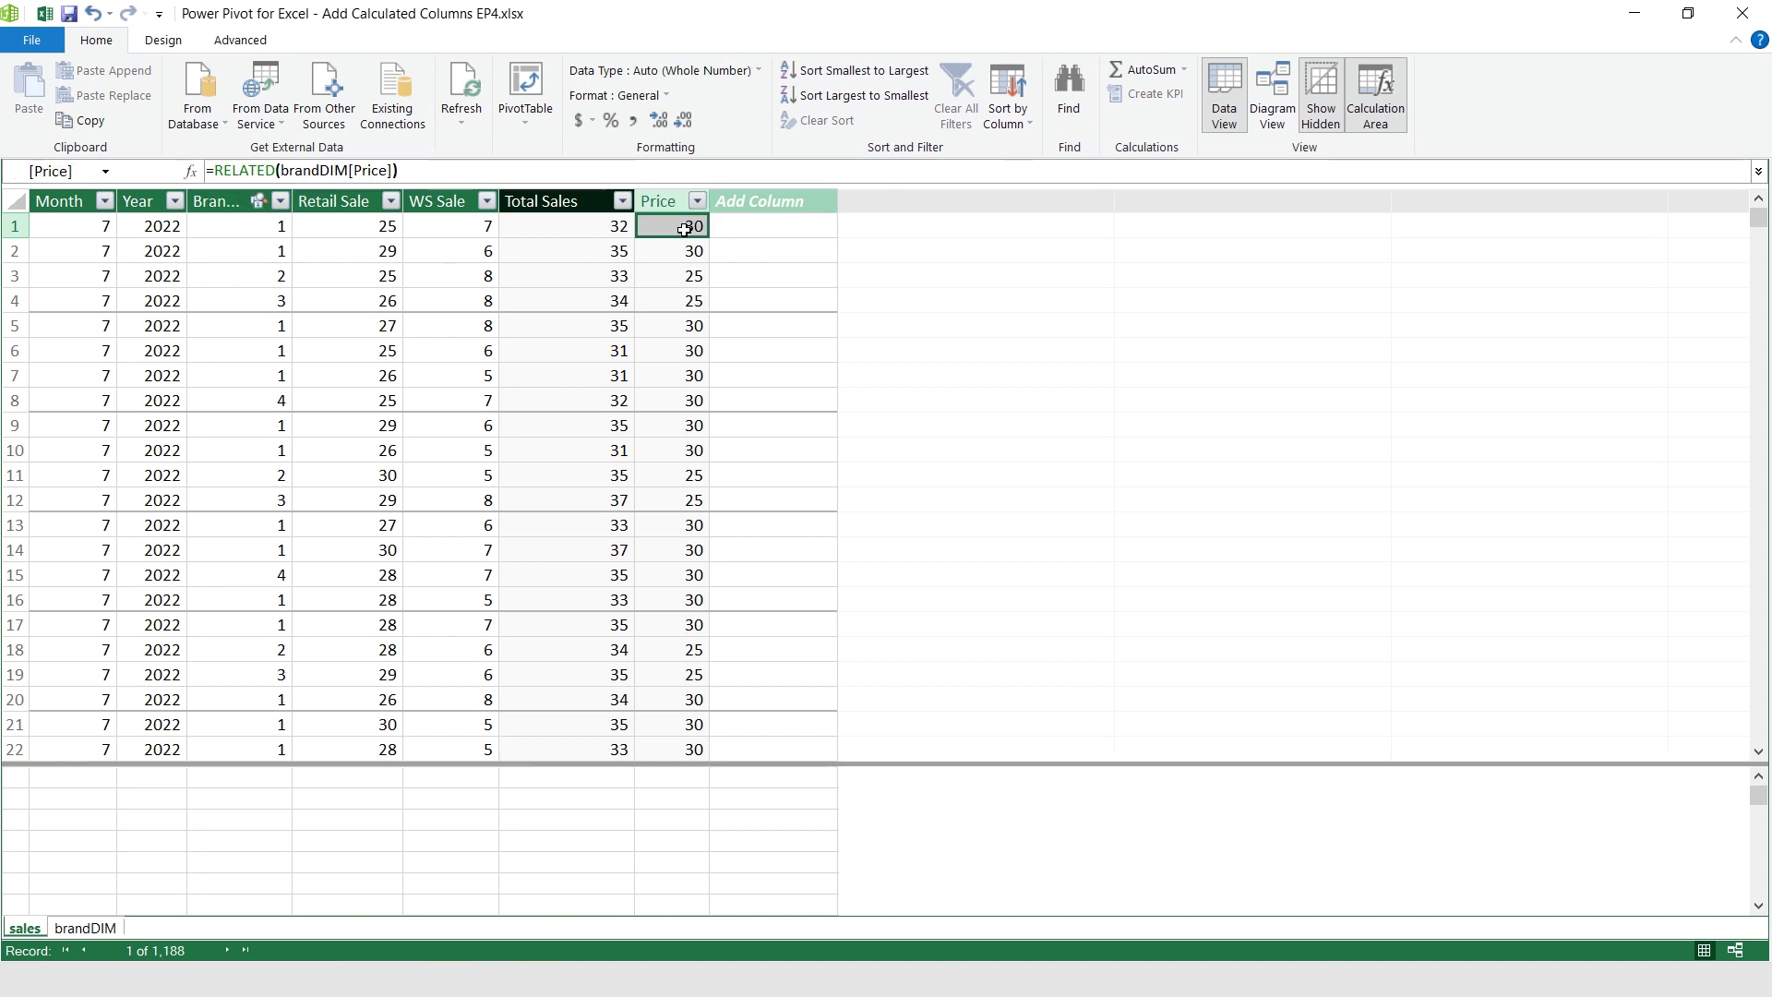
pyautogui.click(280, 278)
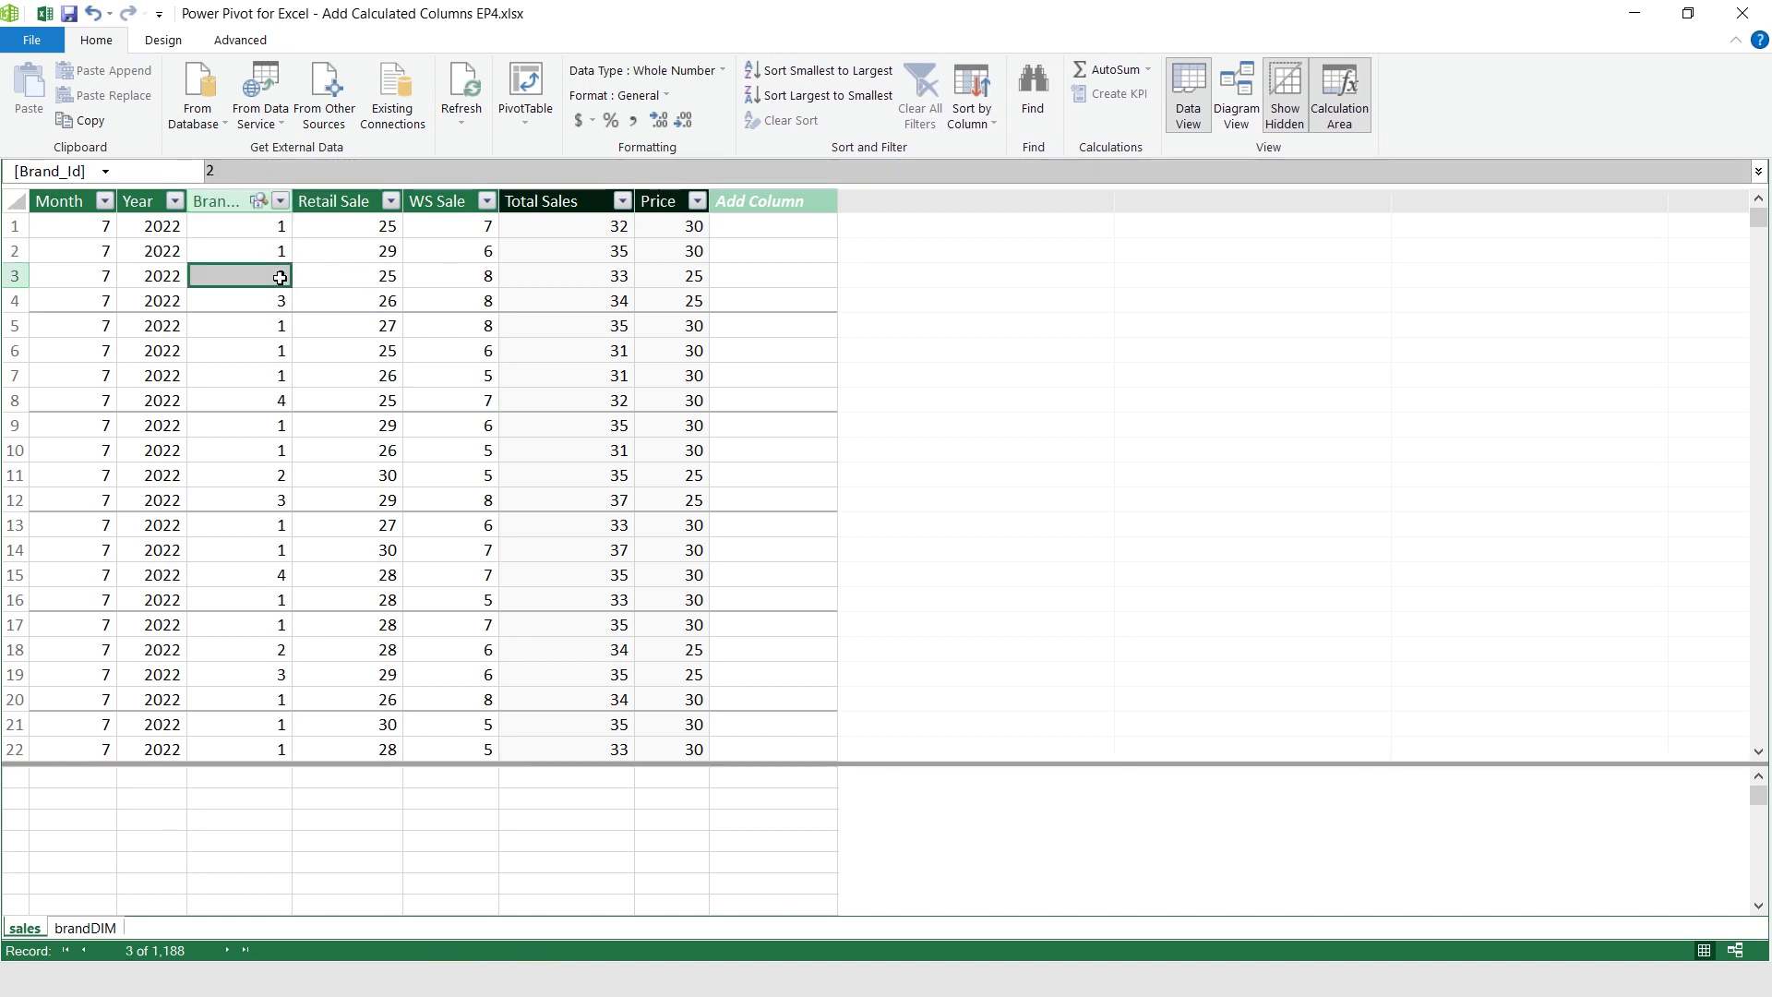
pyautogui.click(690, 277)
pyautogui.click(93, 928)
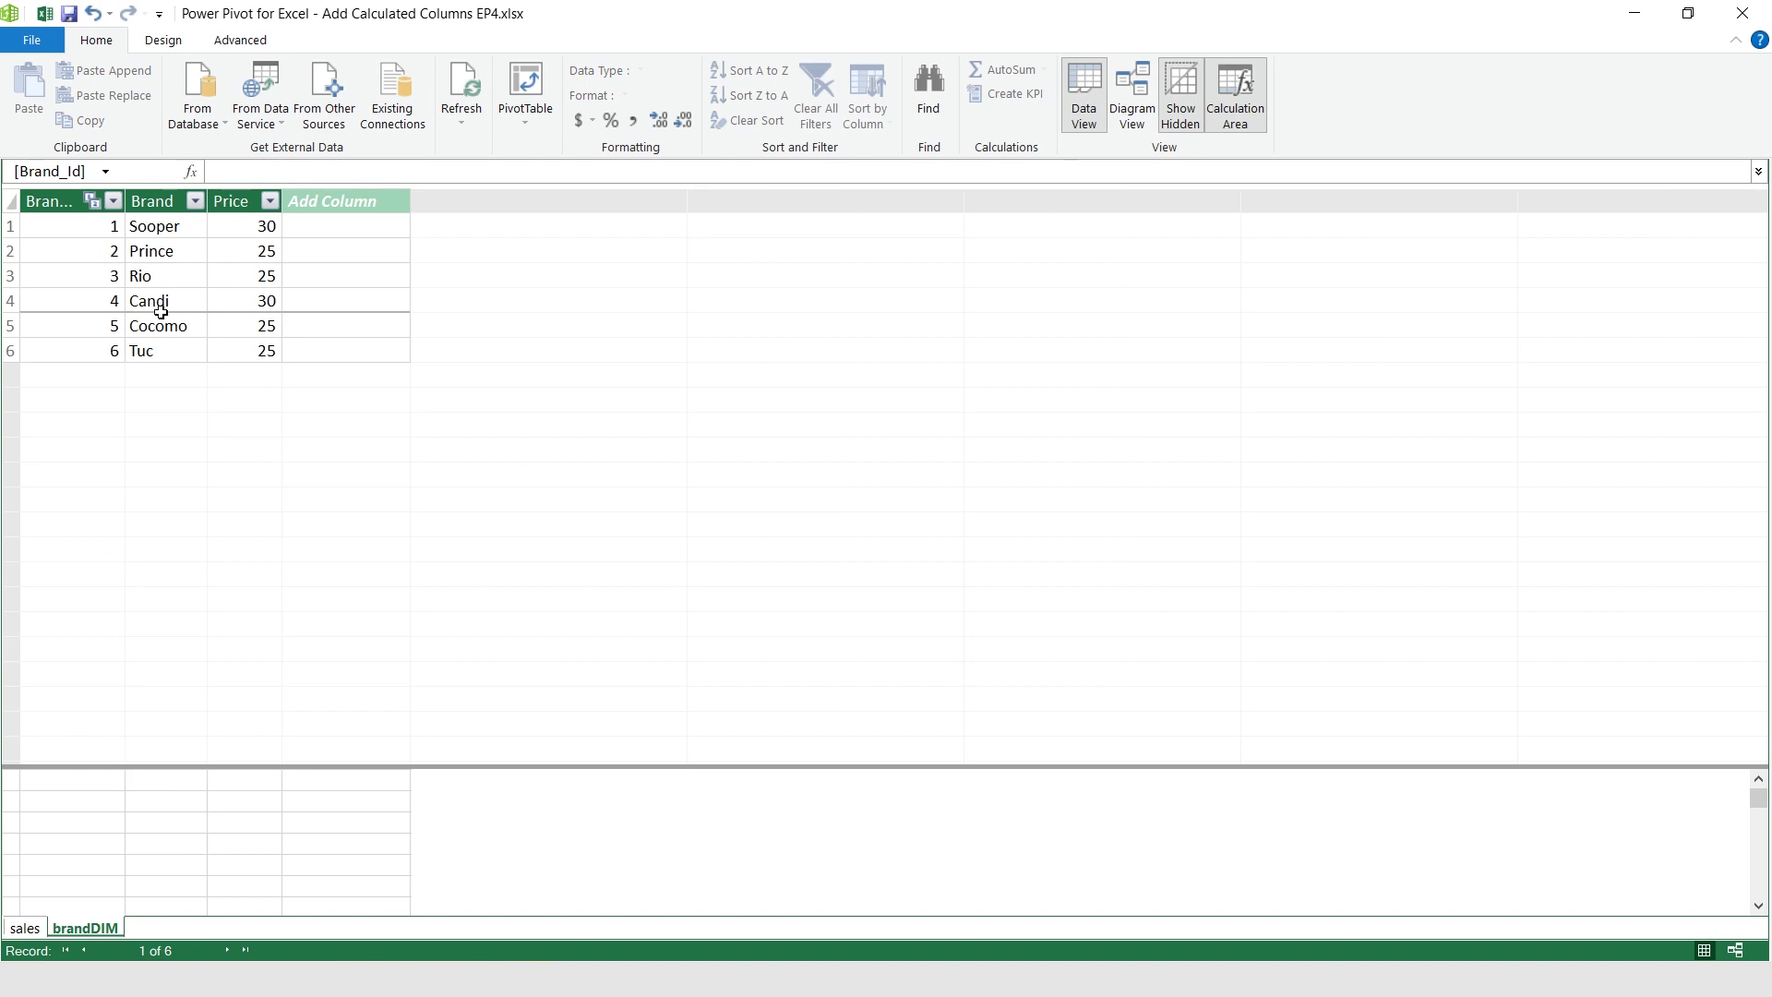
pyautogui.click(116, 251)
pyautogui.click(247, 251)
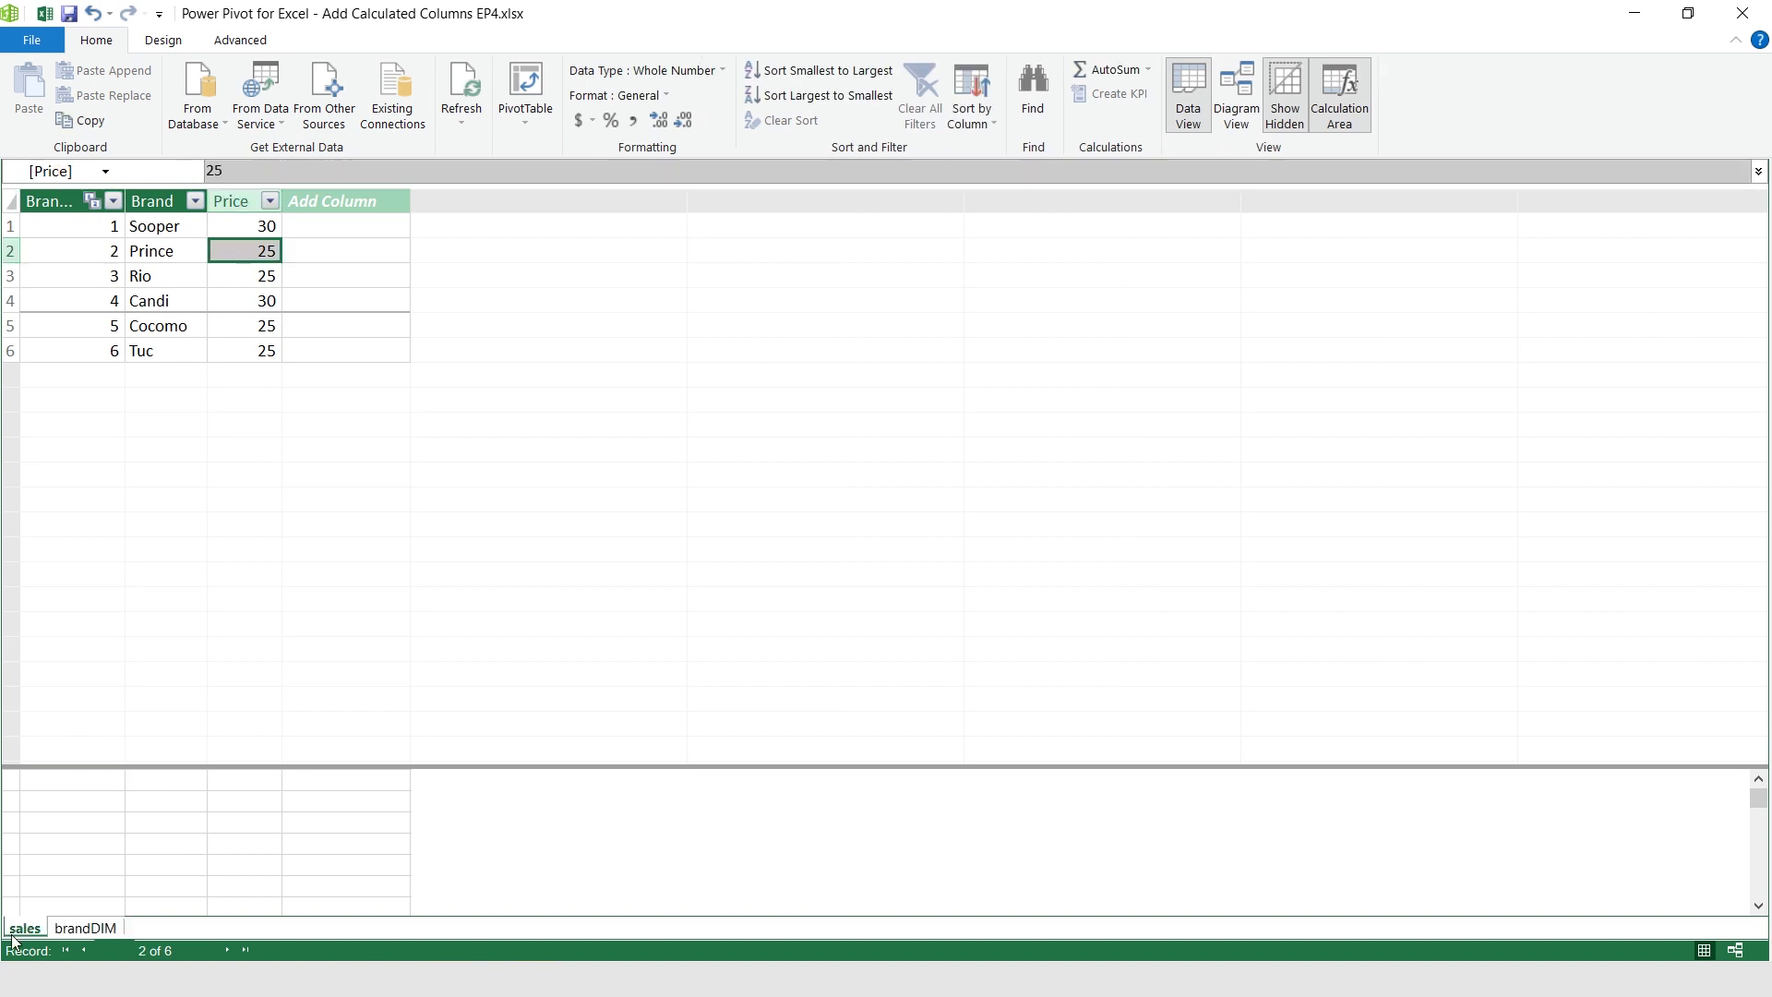
pyautogui.click(25, 928)
# Add a column named Total Revenue and review how Total Sales is calculated
pyautogui.doubleClick(759, 202)
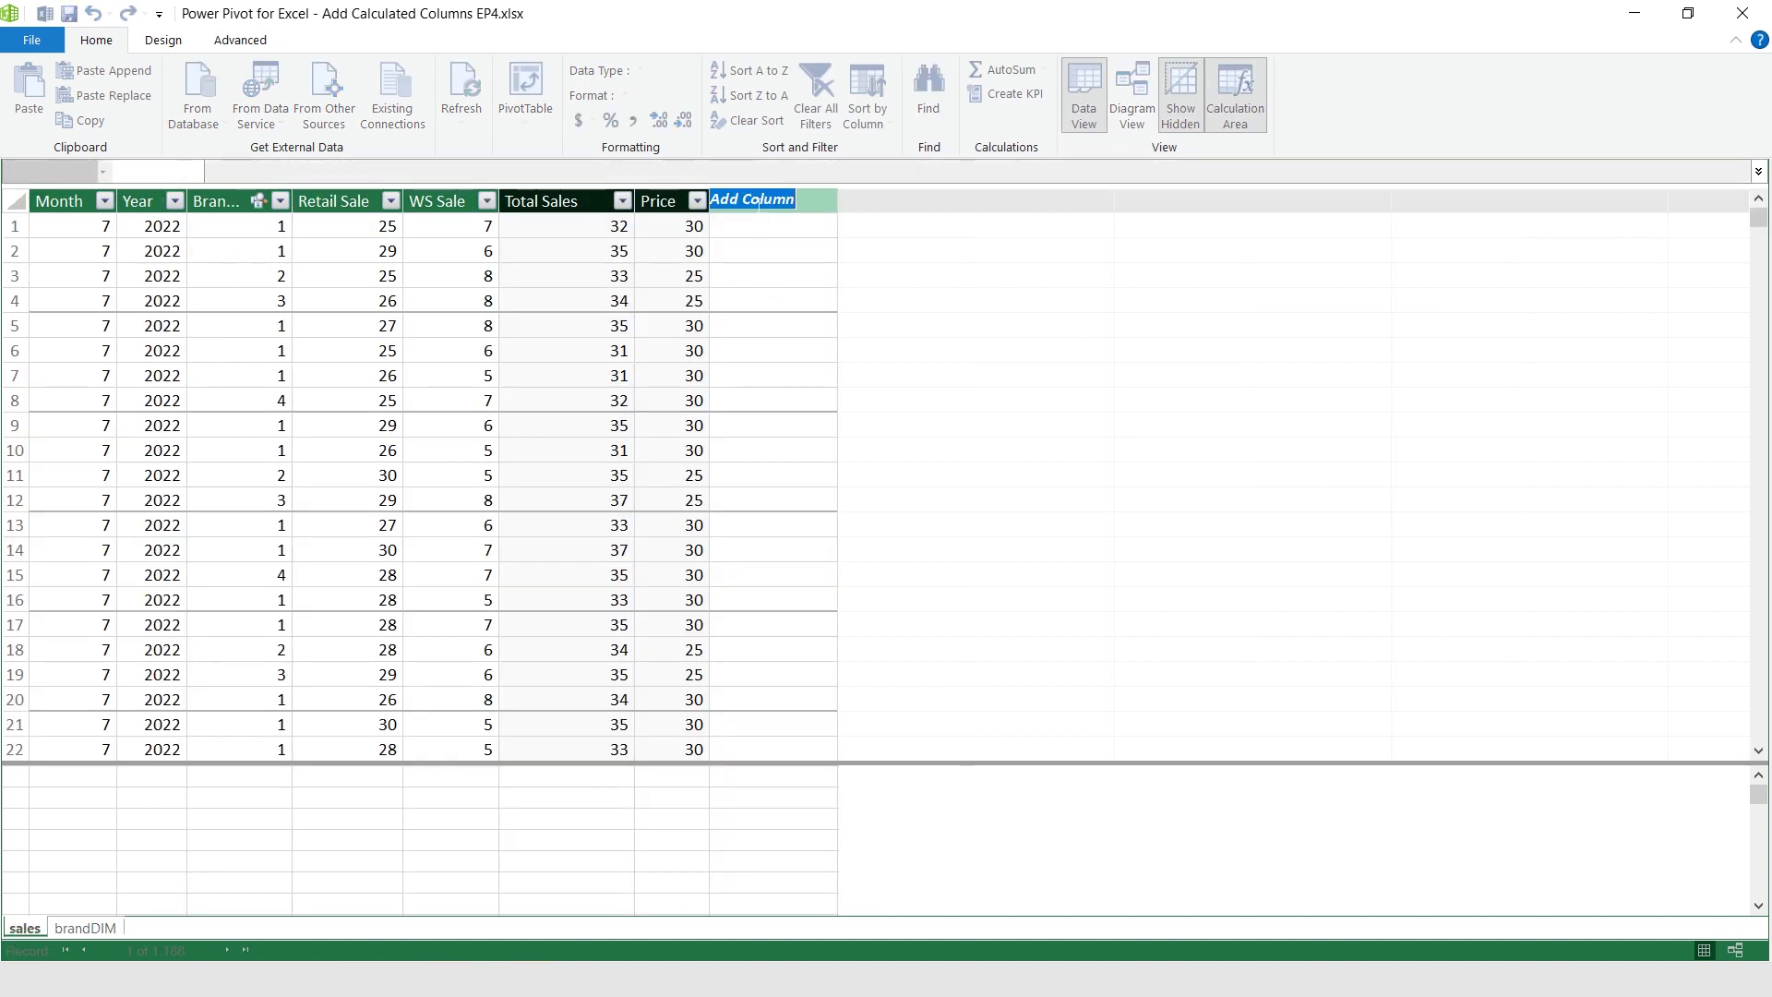
pyautogui.write('Total Revenue')
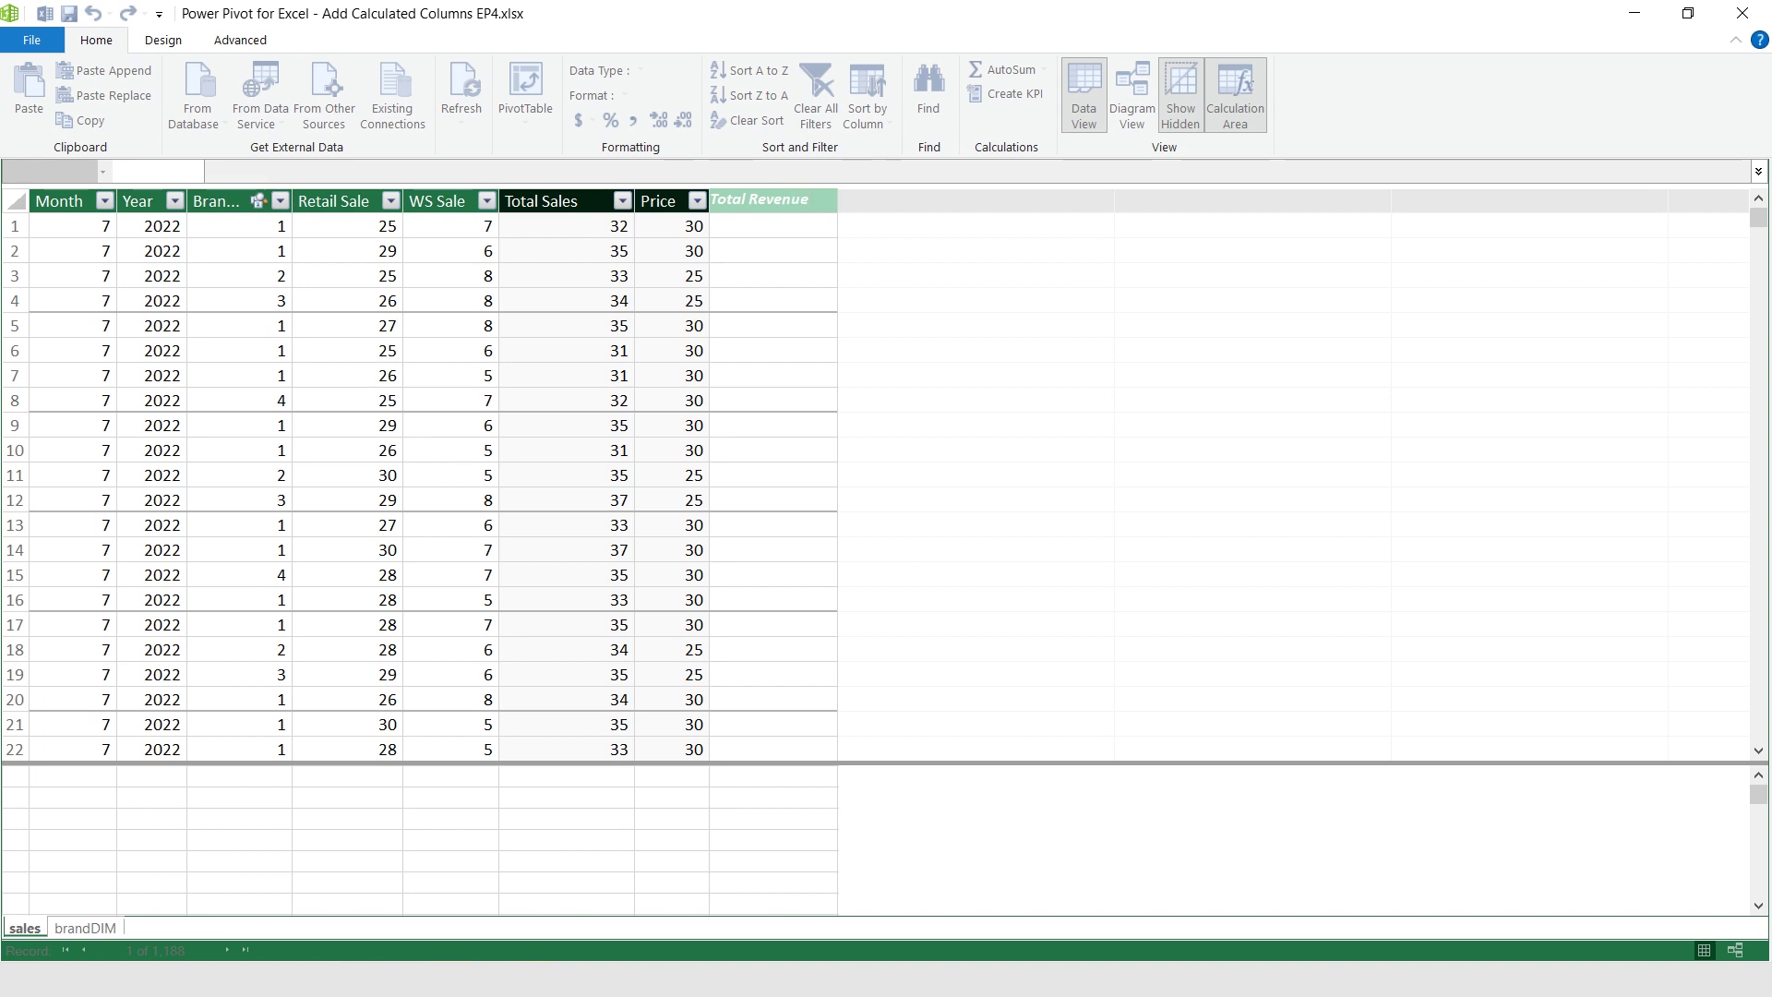
pyautogui.click(777, 231)
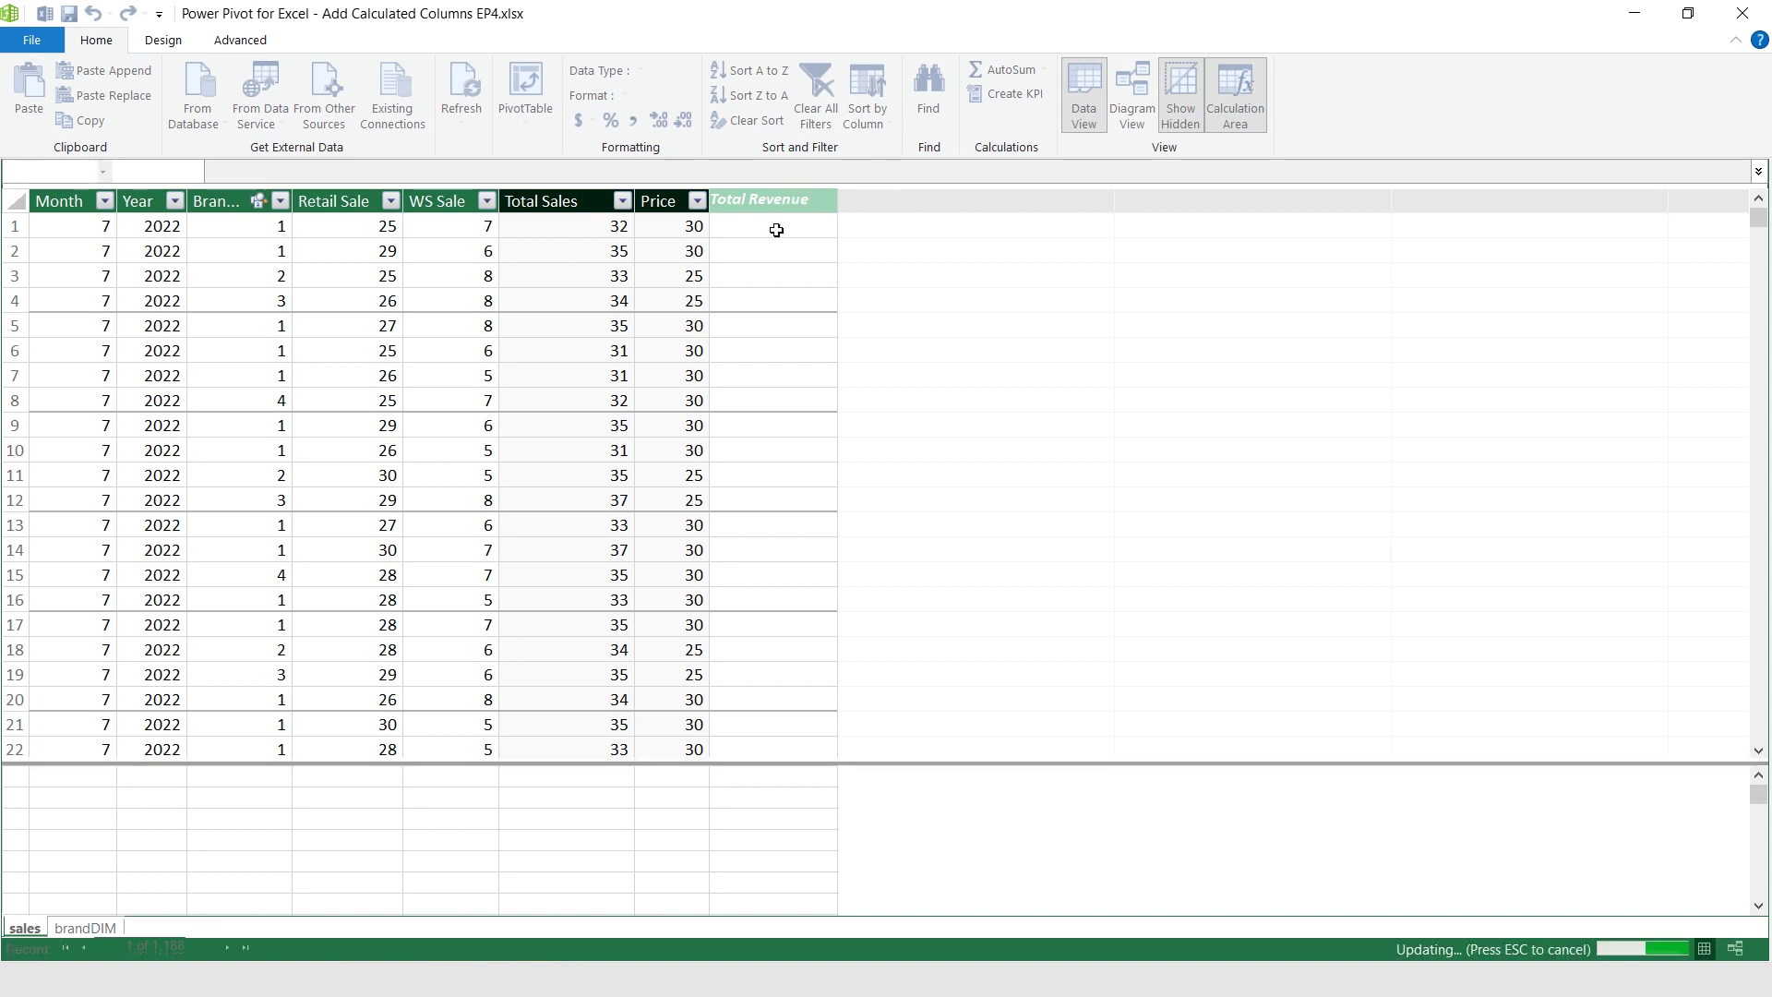
pyautogui.write('=')
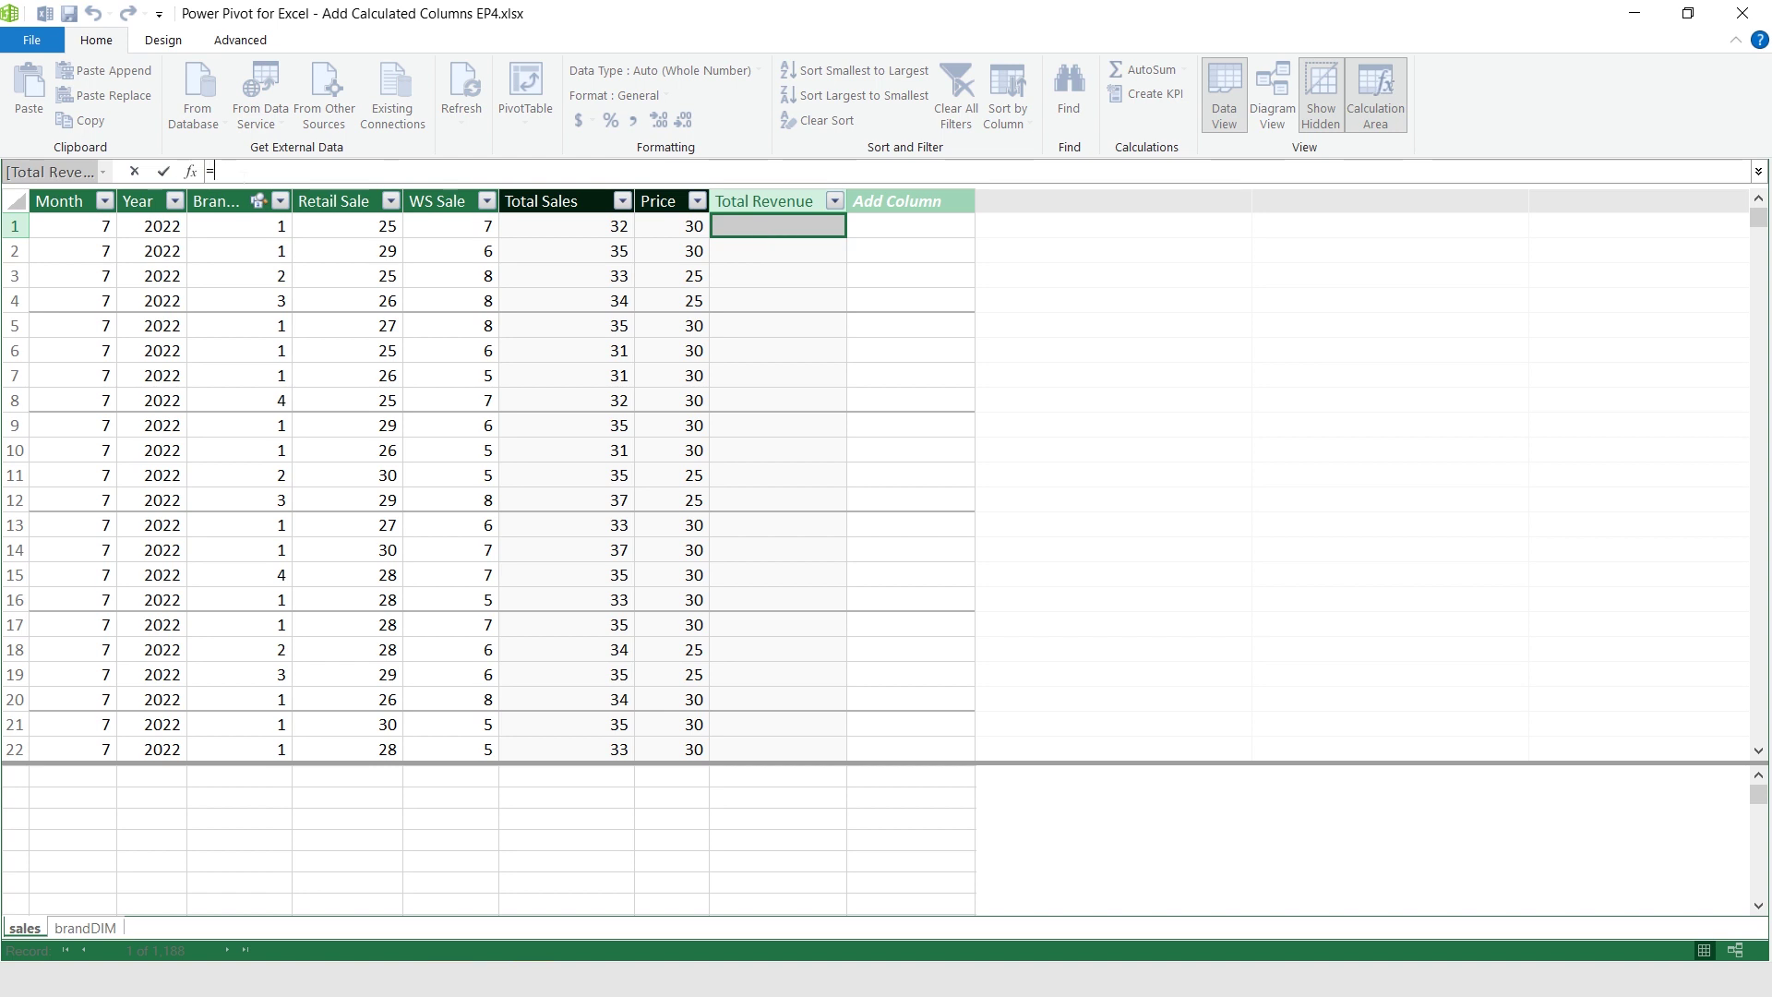
pyautogui.click(581, 233)
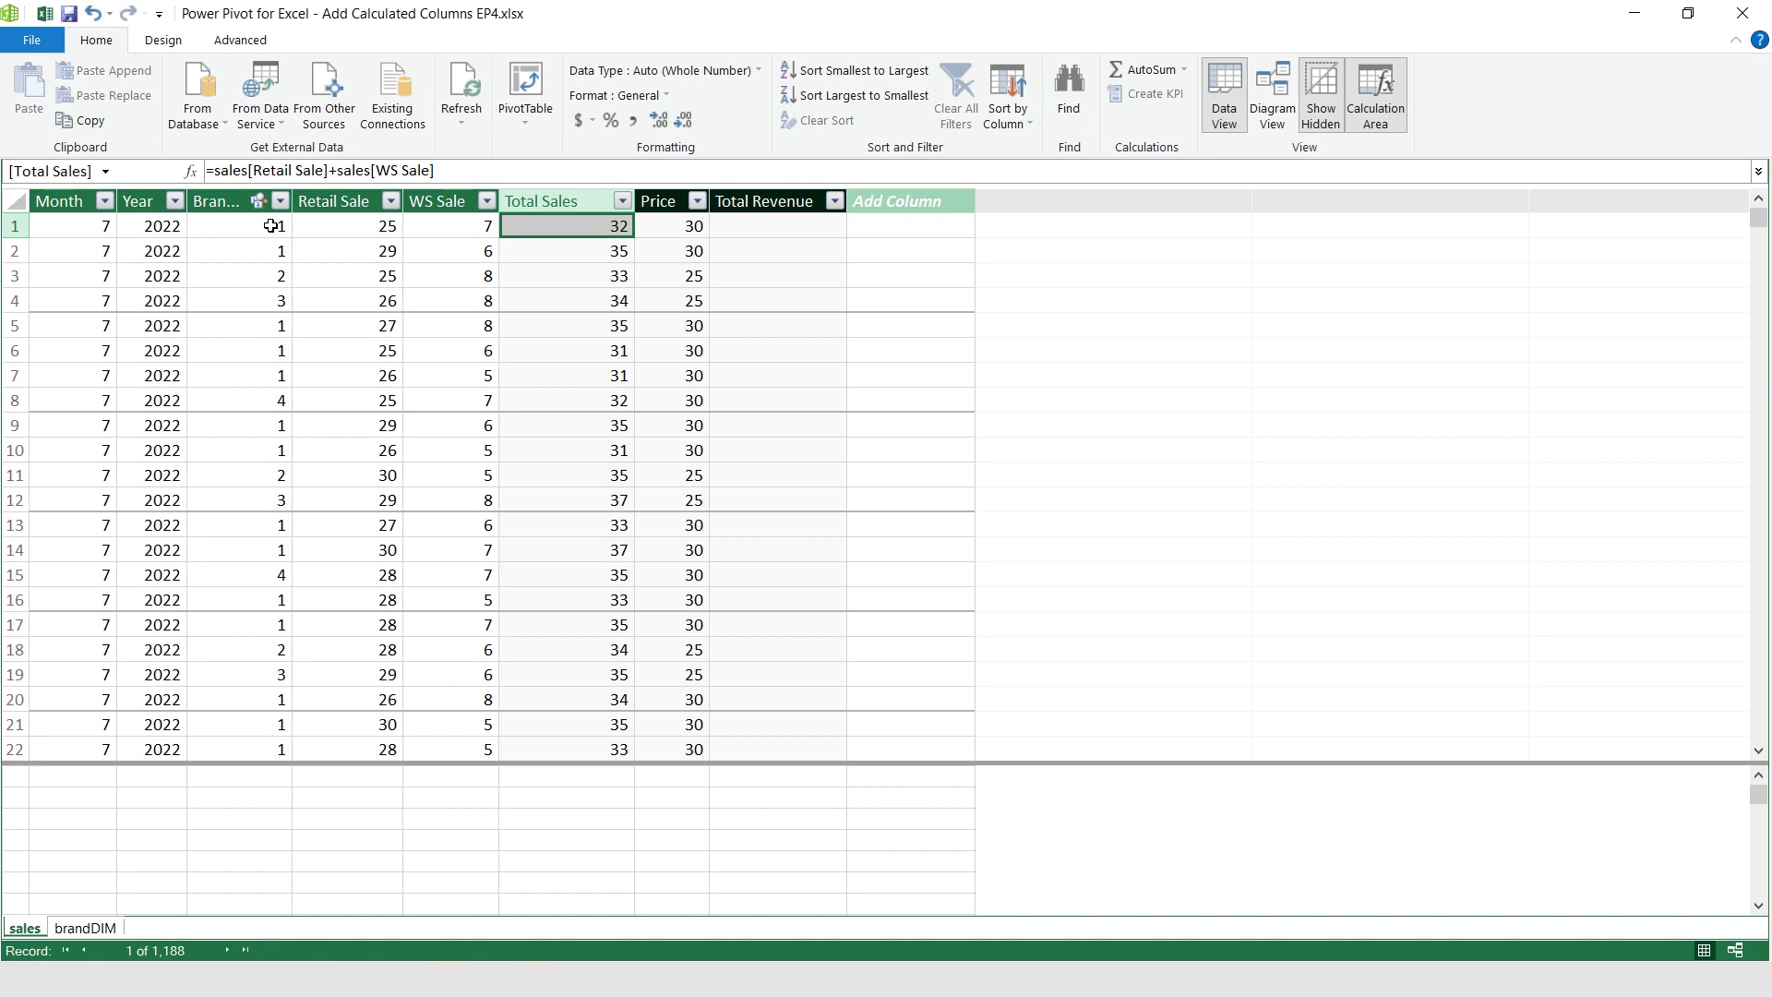
pyautogui.click(435, 170)
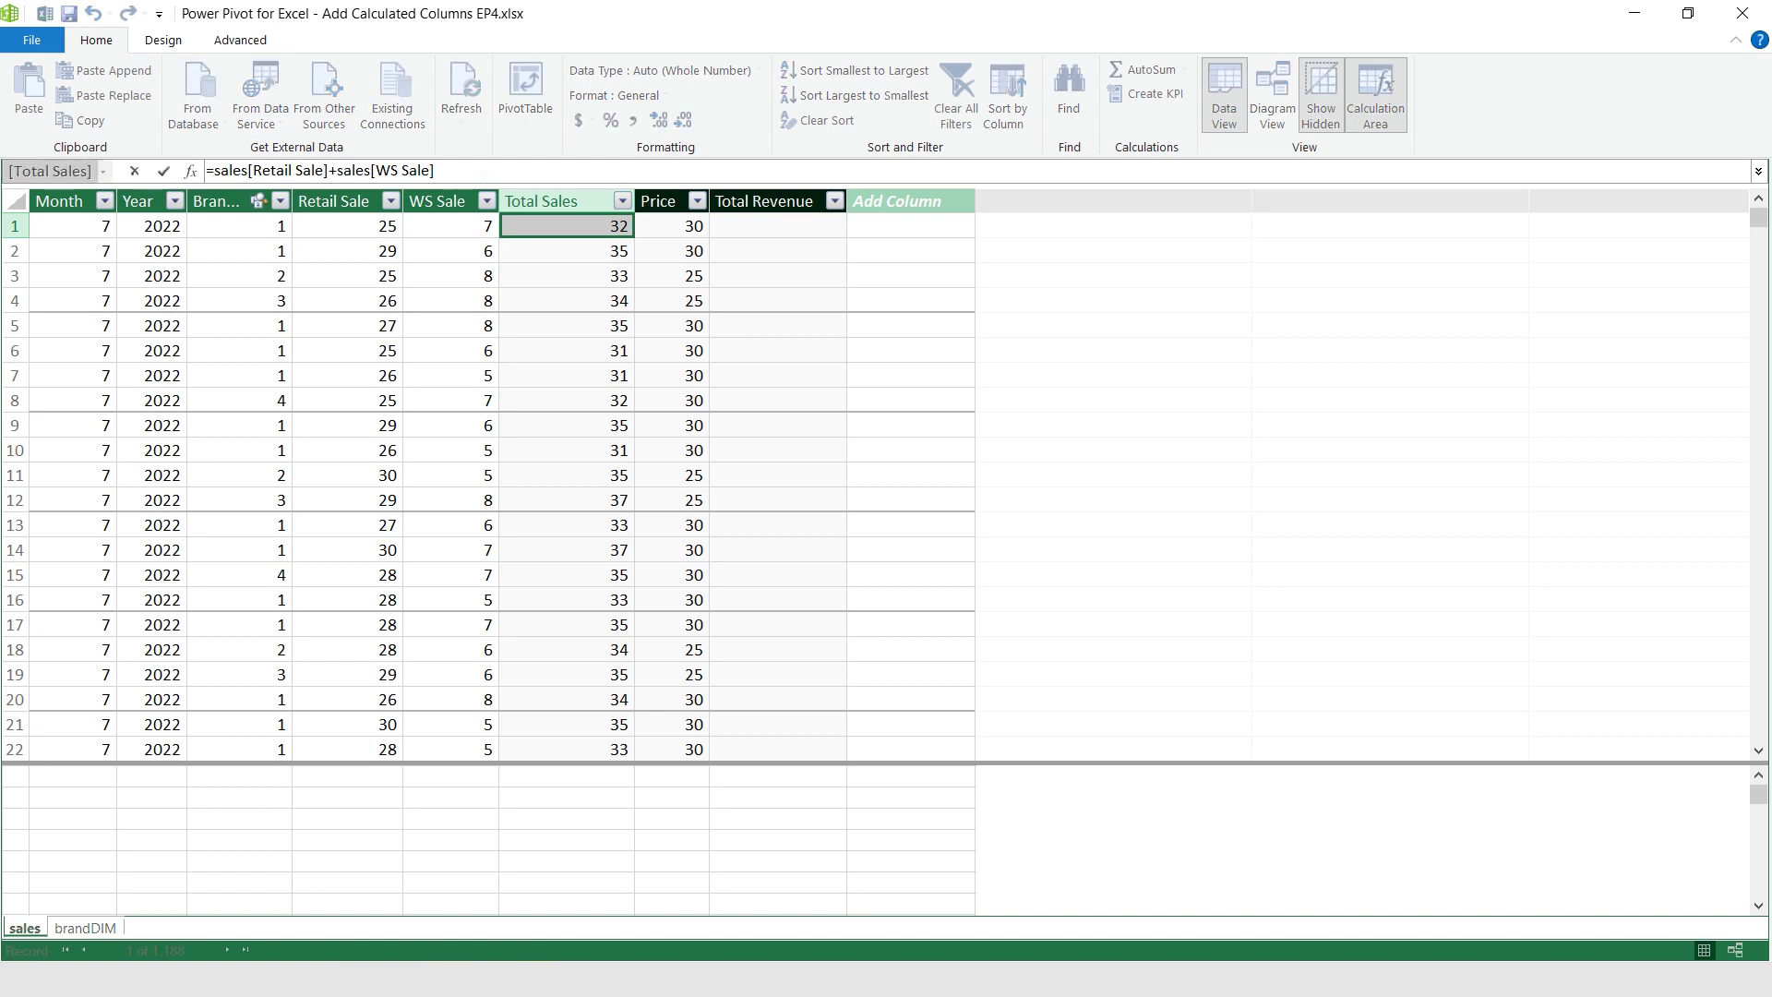
pyautogui.click(769, 227)
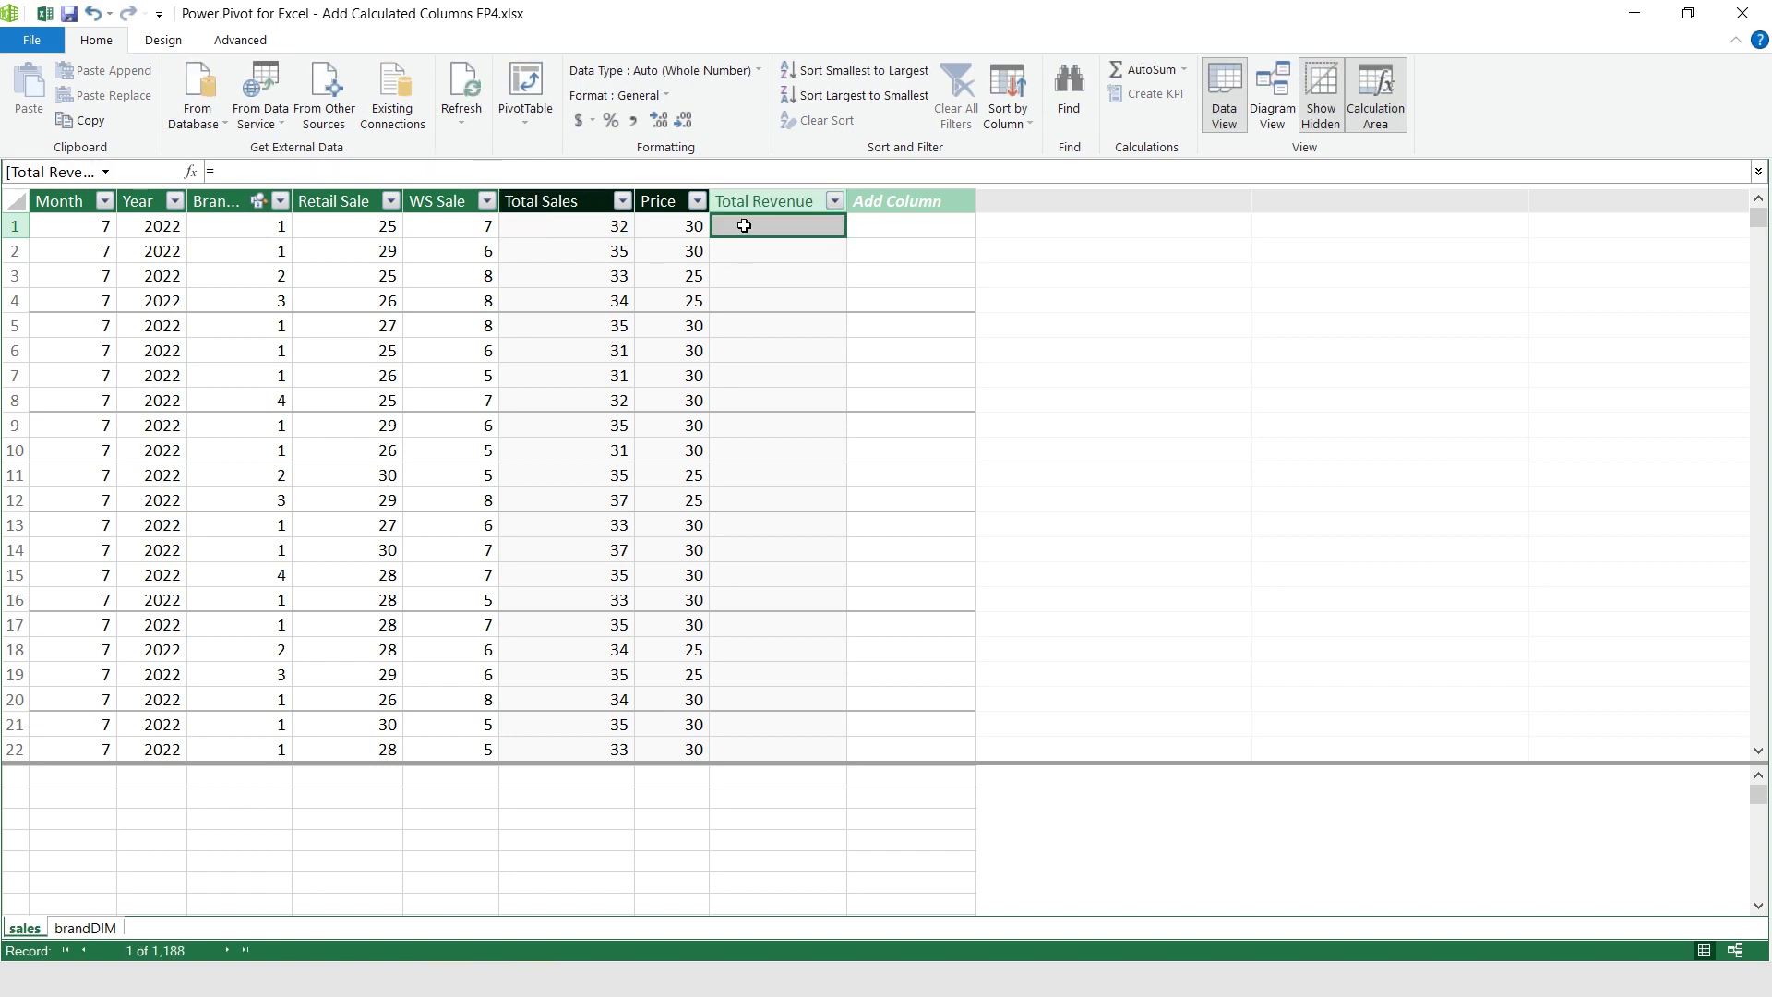
# Fill Total Revenue with =sales[Total Sales]*[Price] using autocomplete
pyautogui.write('=')
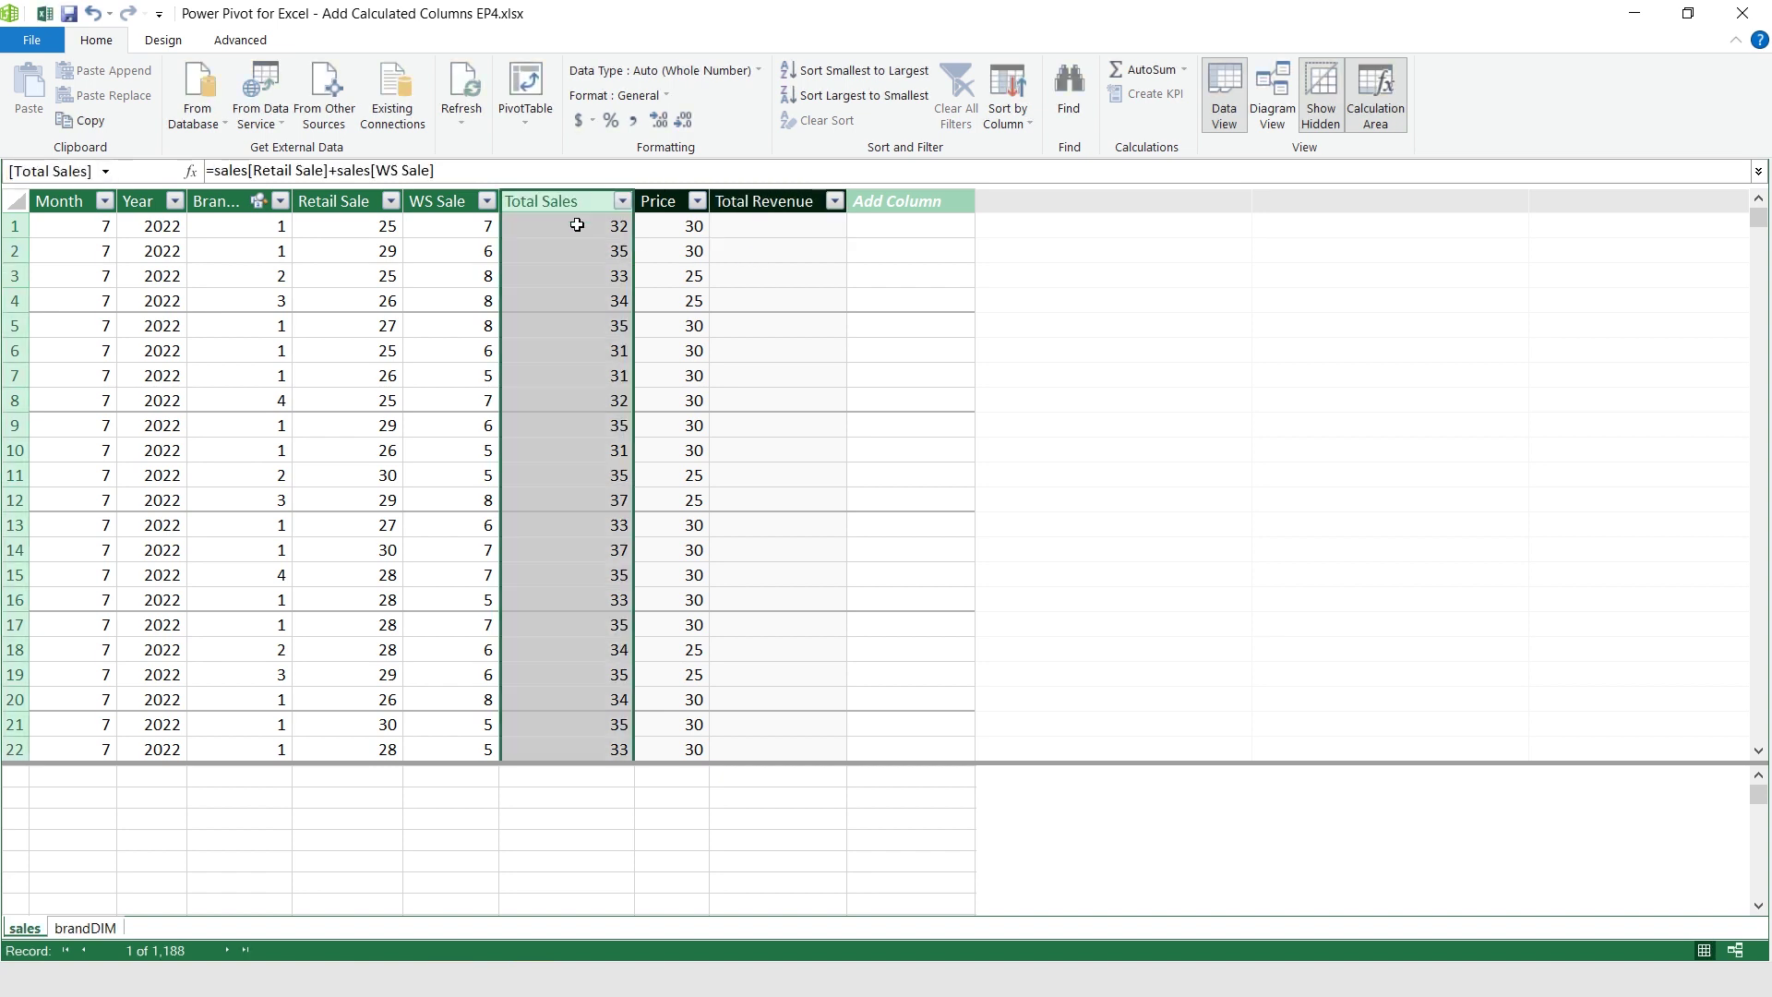
pyautogui.write('total')
pyautogui.press('Down')
pyautogui.press('Up')
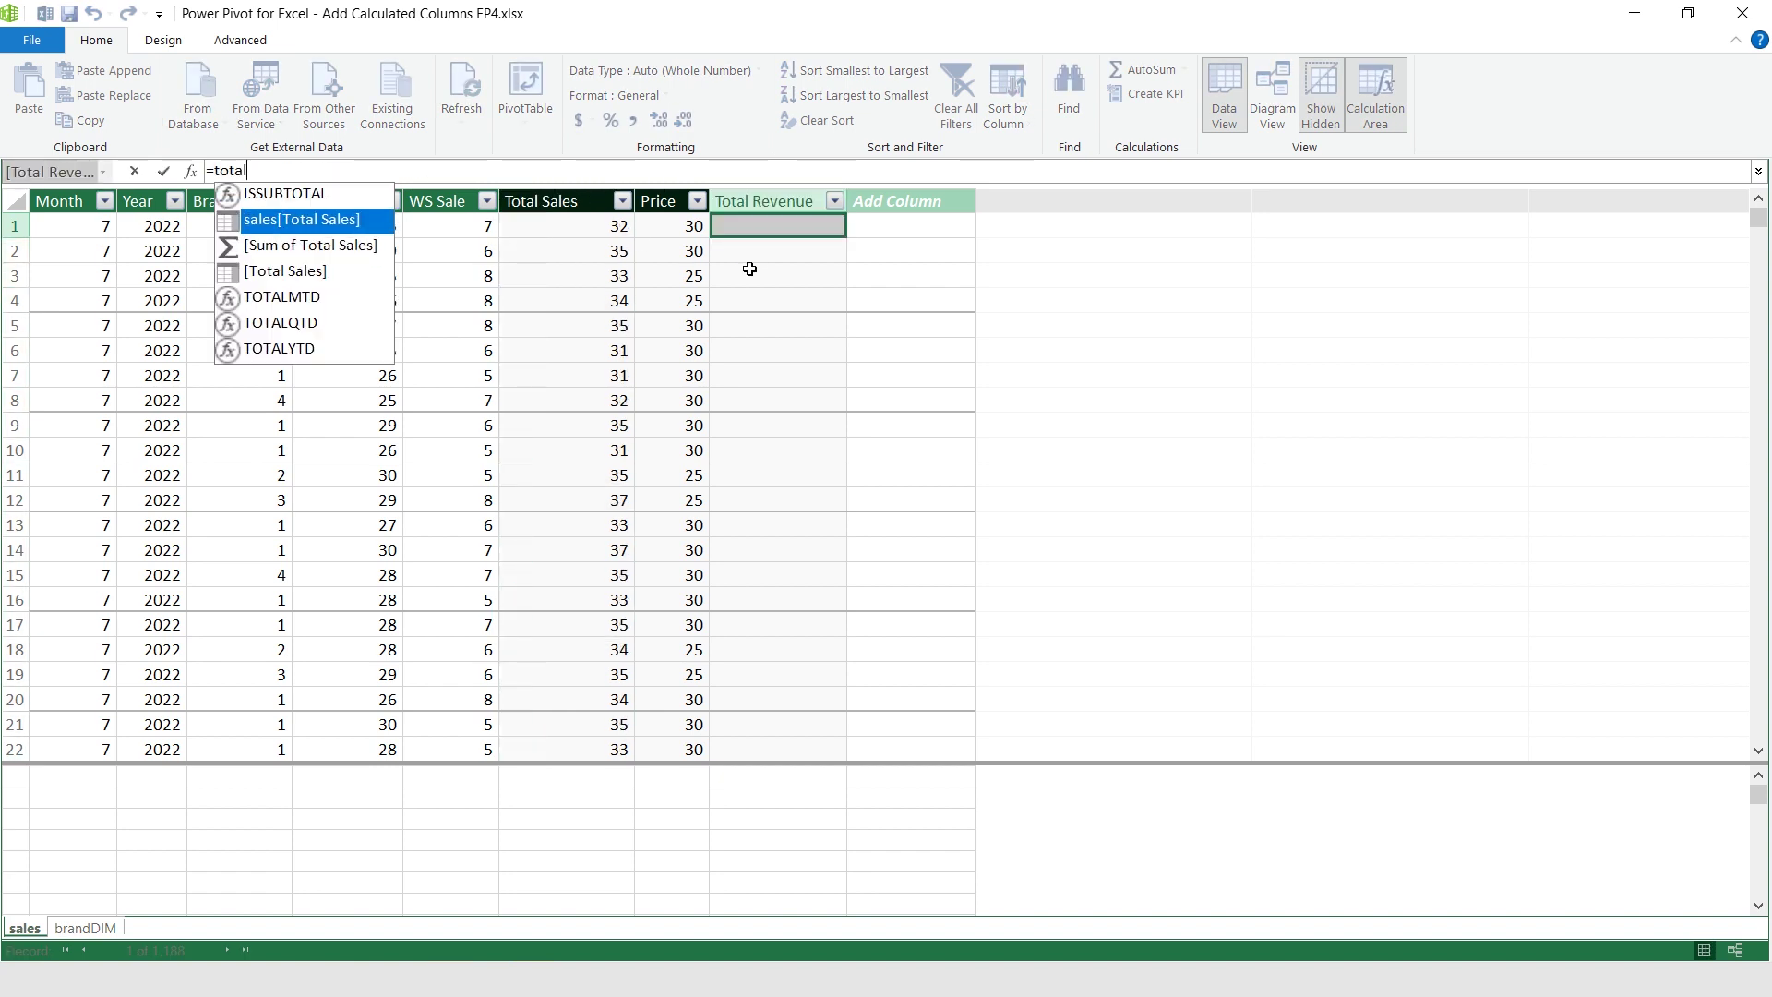
pyautogui.press('Tab')
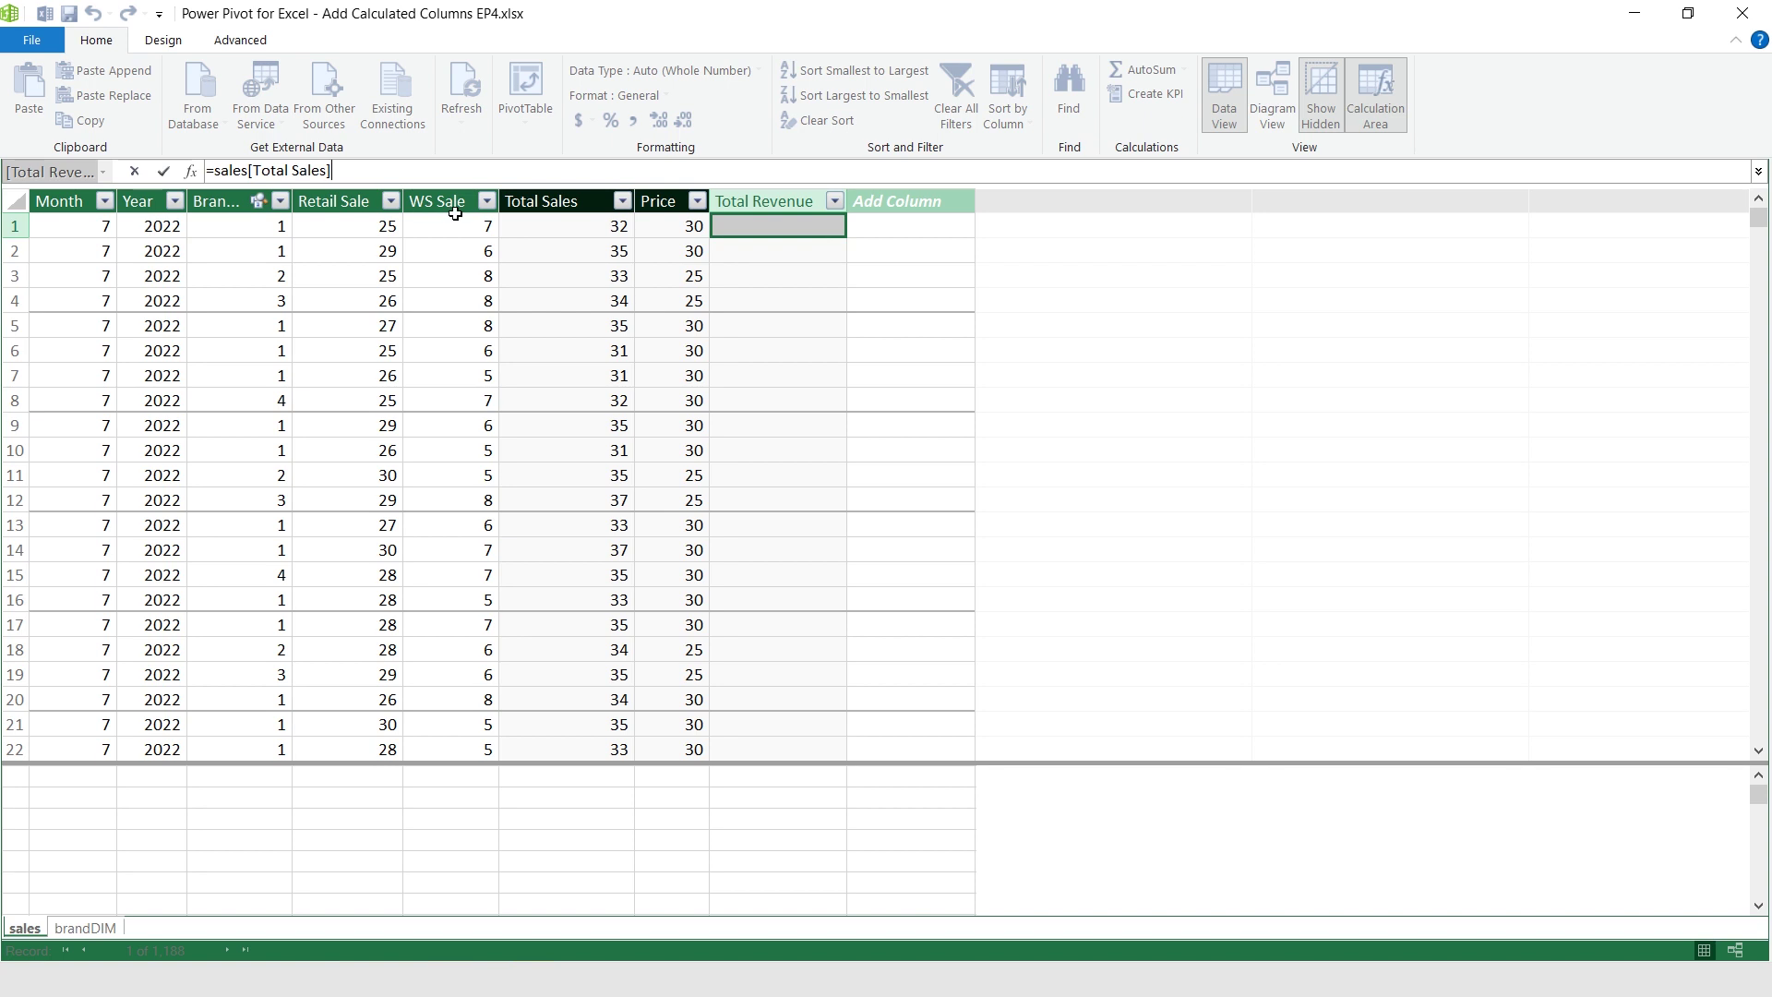
pyautogui.write('*')
pyautogui.write('price')
pyautogui.press('Tab')
pyautogui.press('Return')
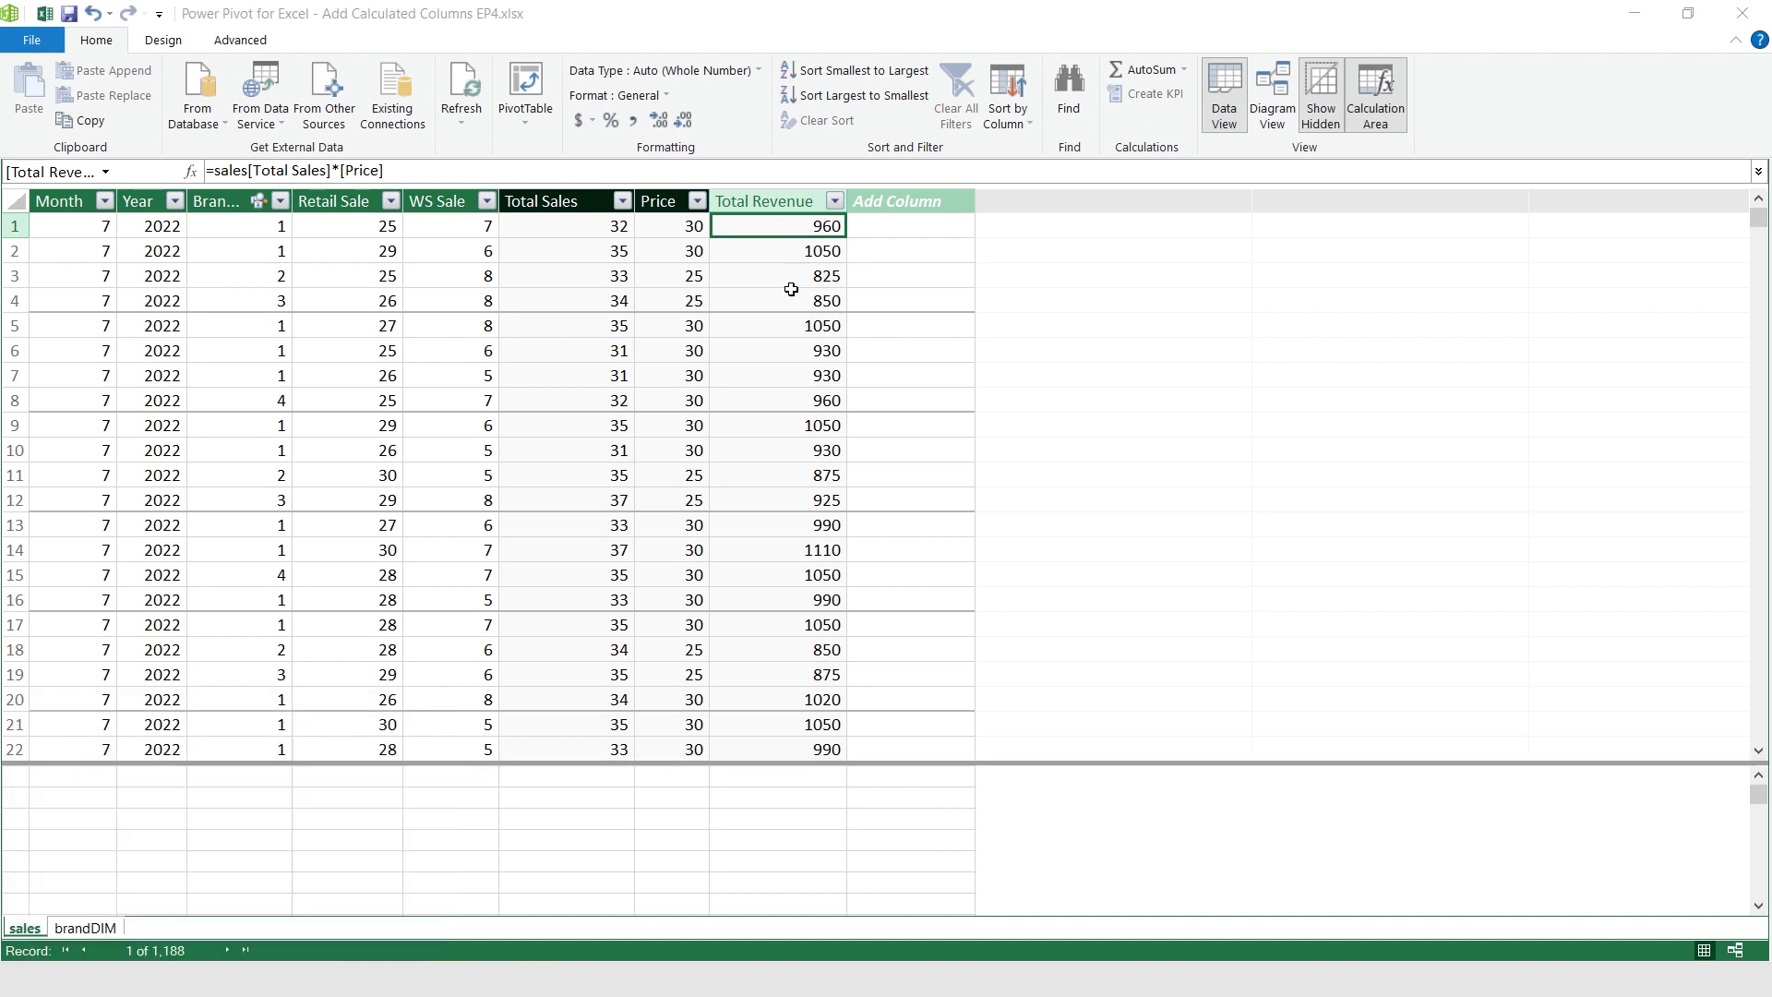
pyautogui.write('32')
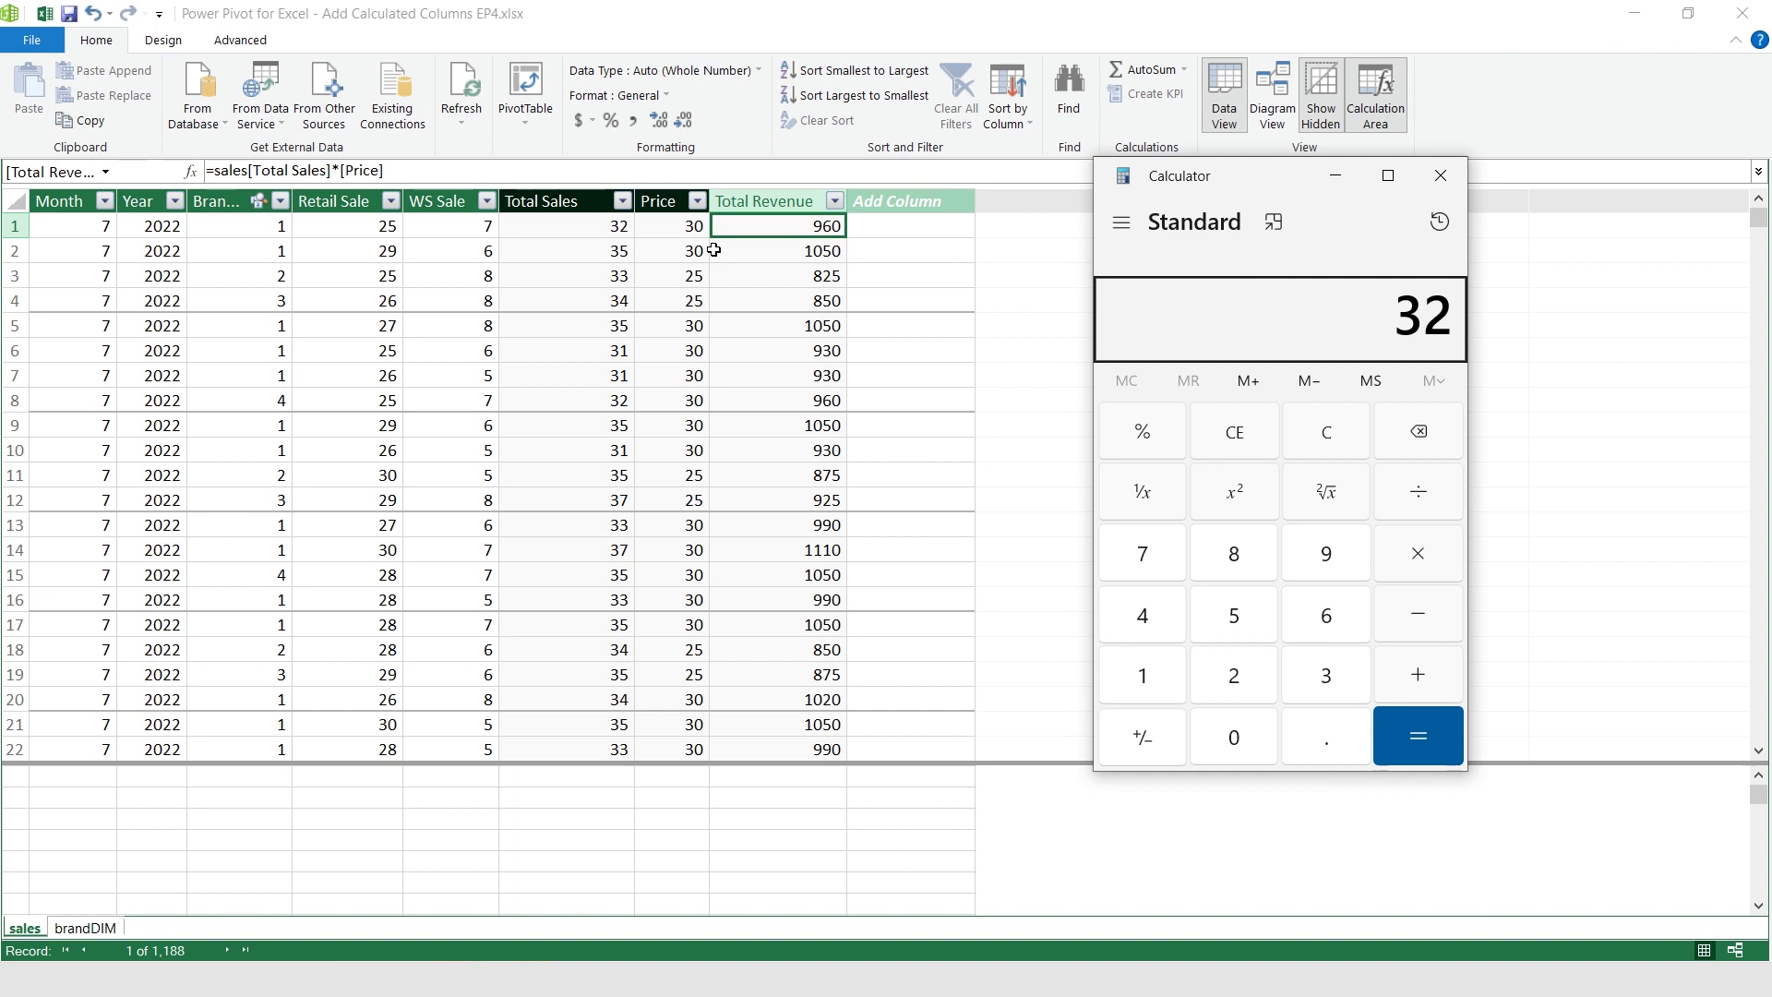
pyautogui.write('*30')
pyautogui.press('Return')
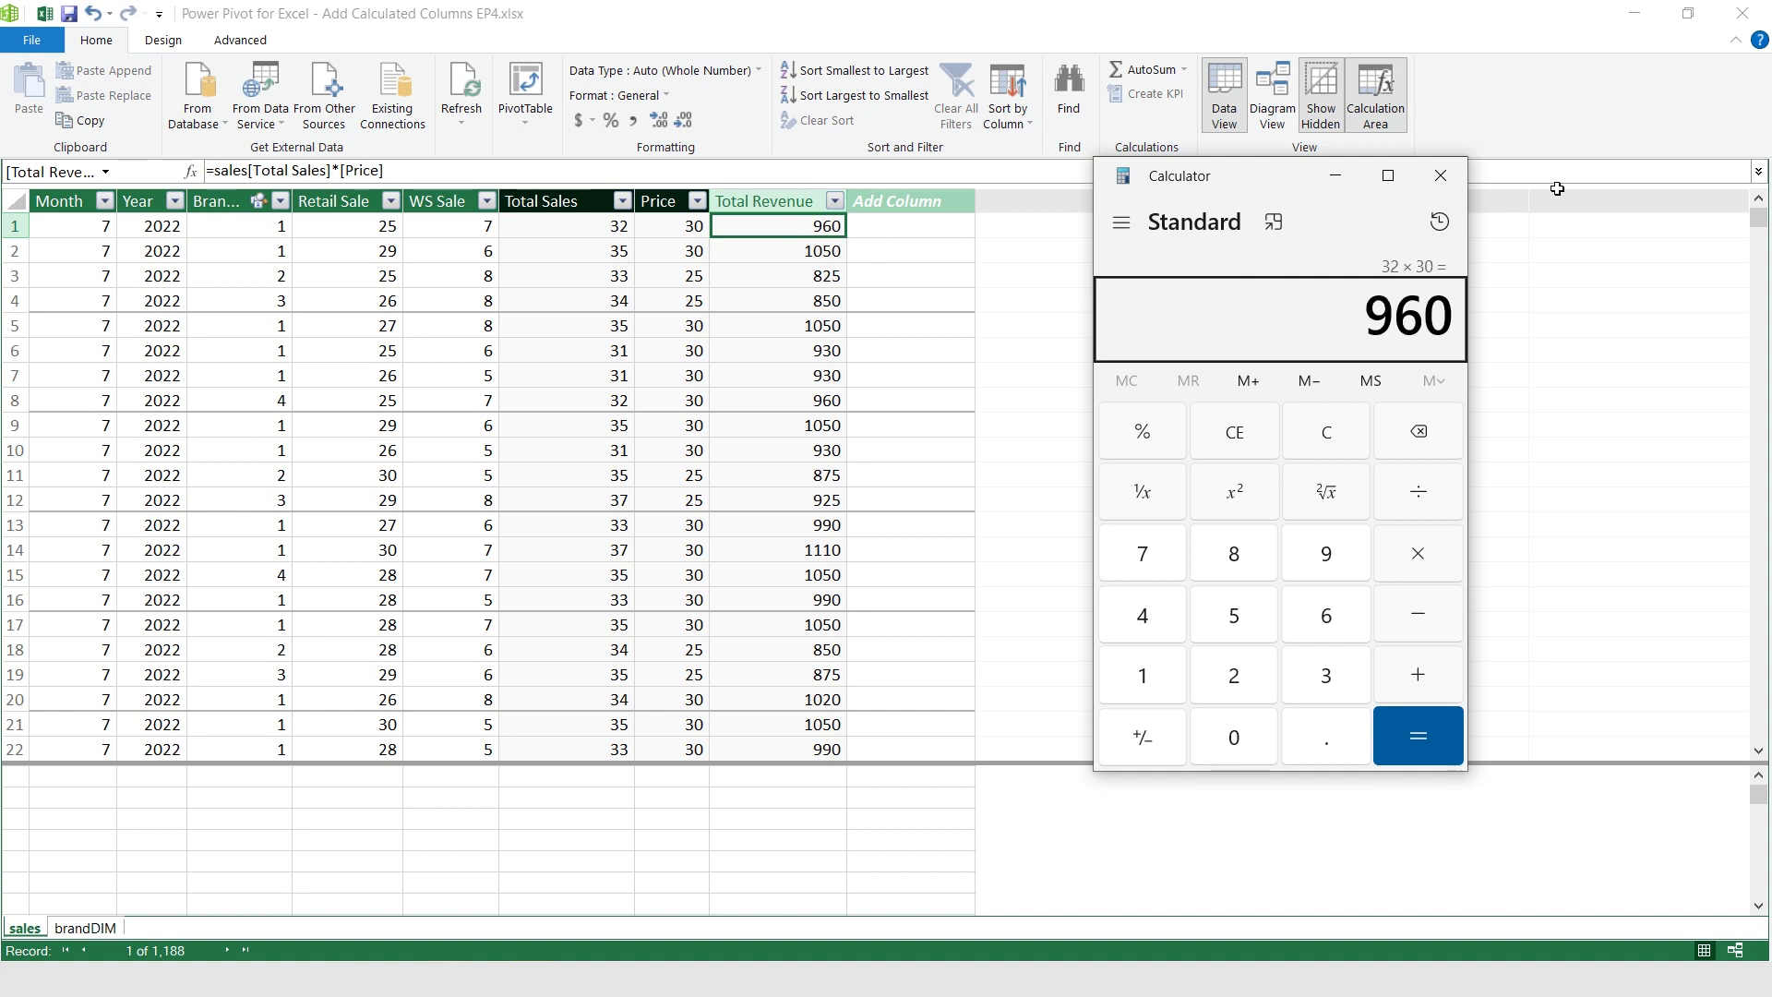
pyautogui.click(1441, 176)
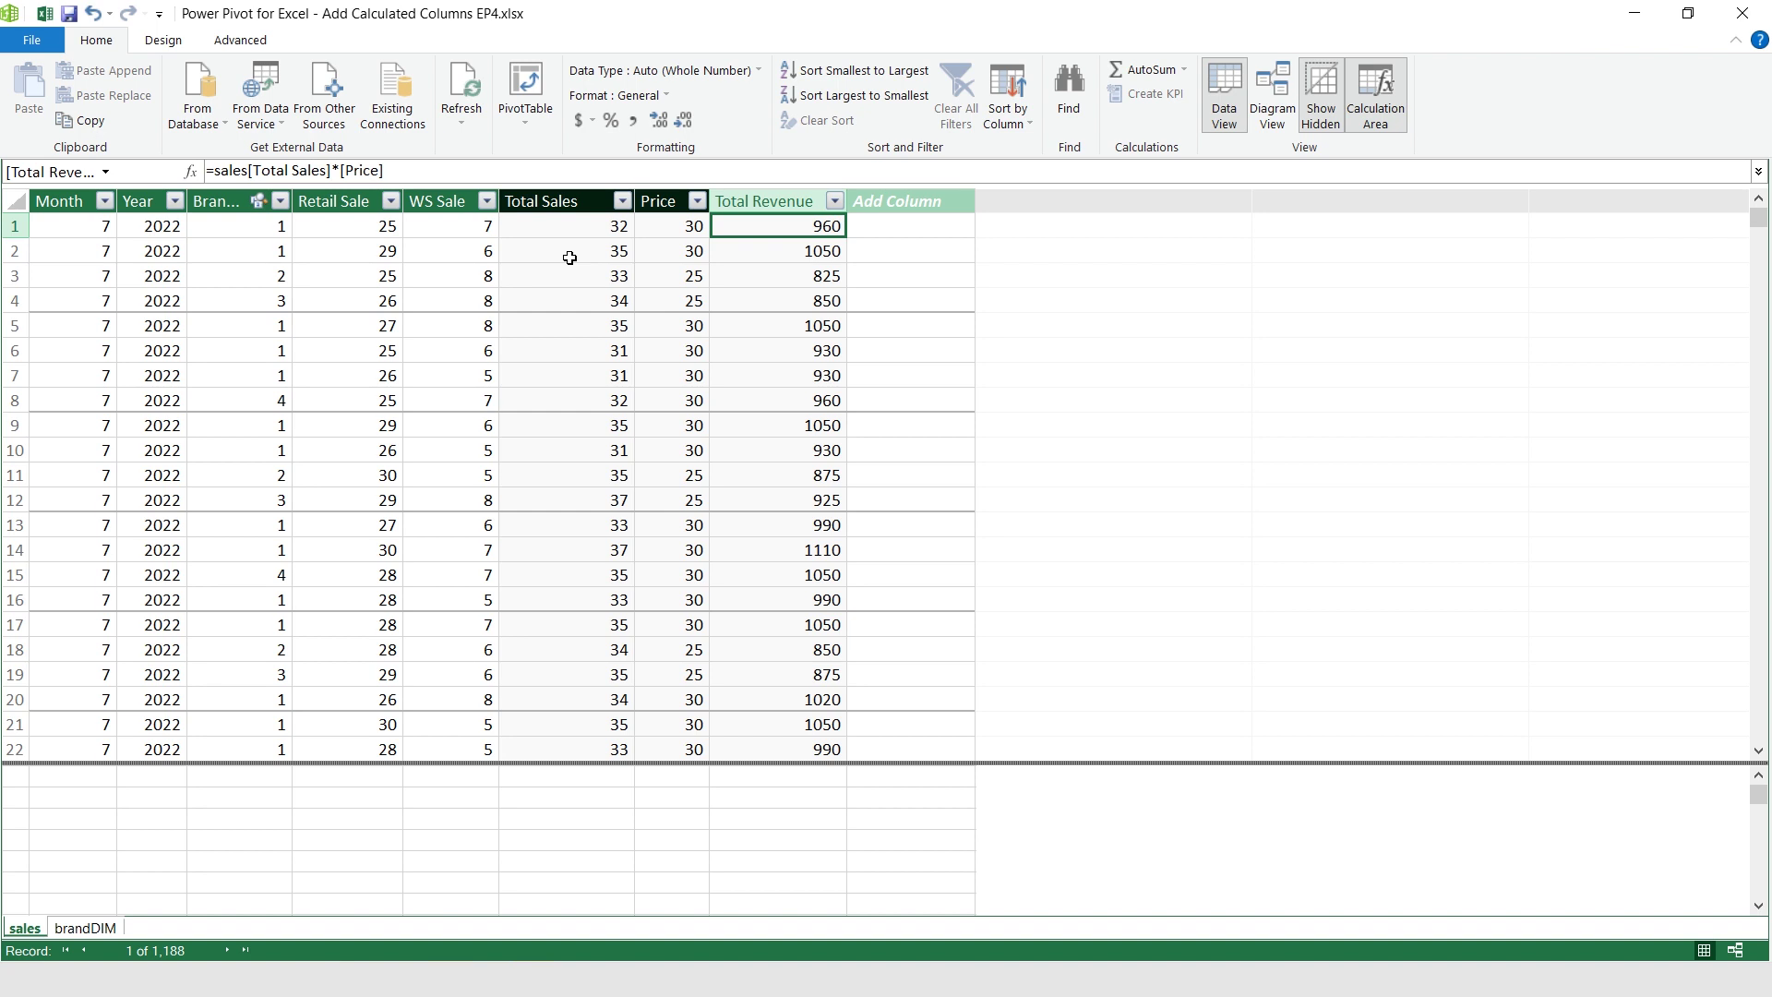
pyautogui.click(570, 256)
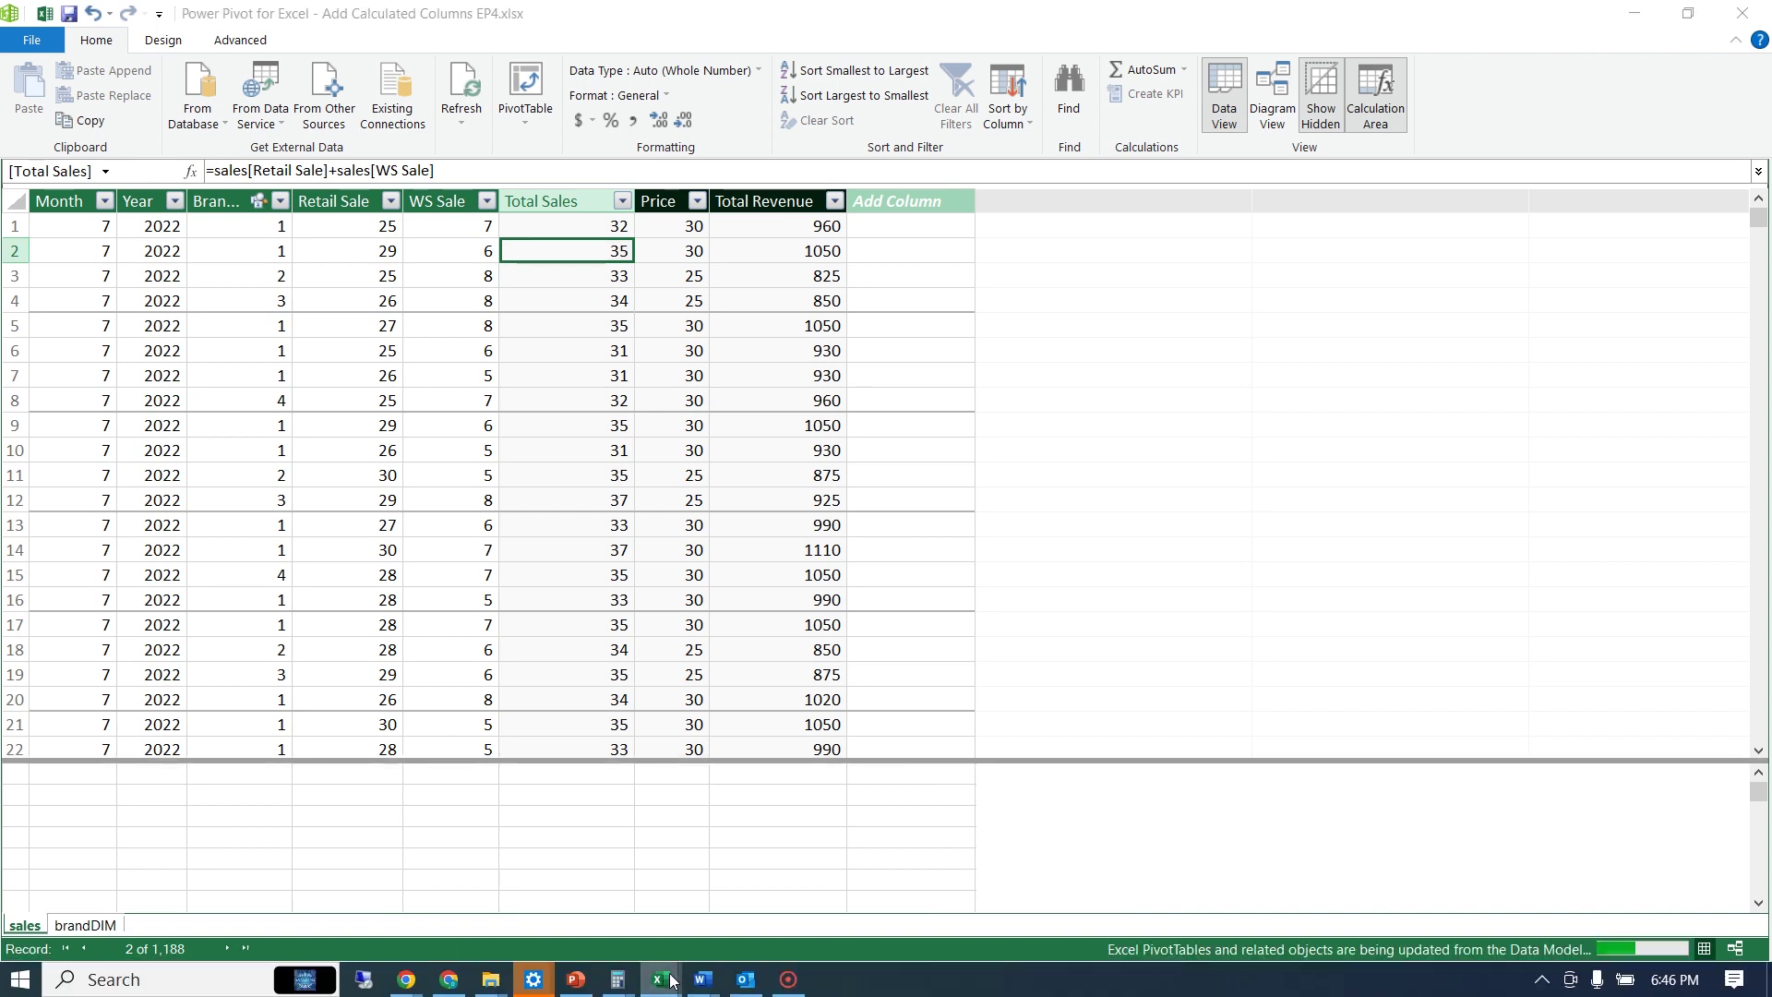
# Add Total Revenue to the Excel PivotTable and review per-brand totals, grand total 1107580
pyautogui.moveTo(661, 979)
pyautogui.click(567, 881)
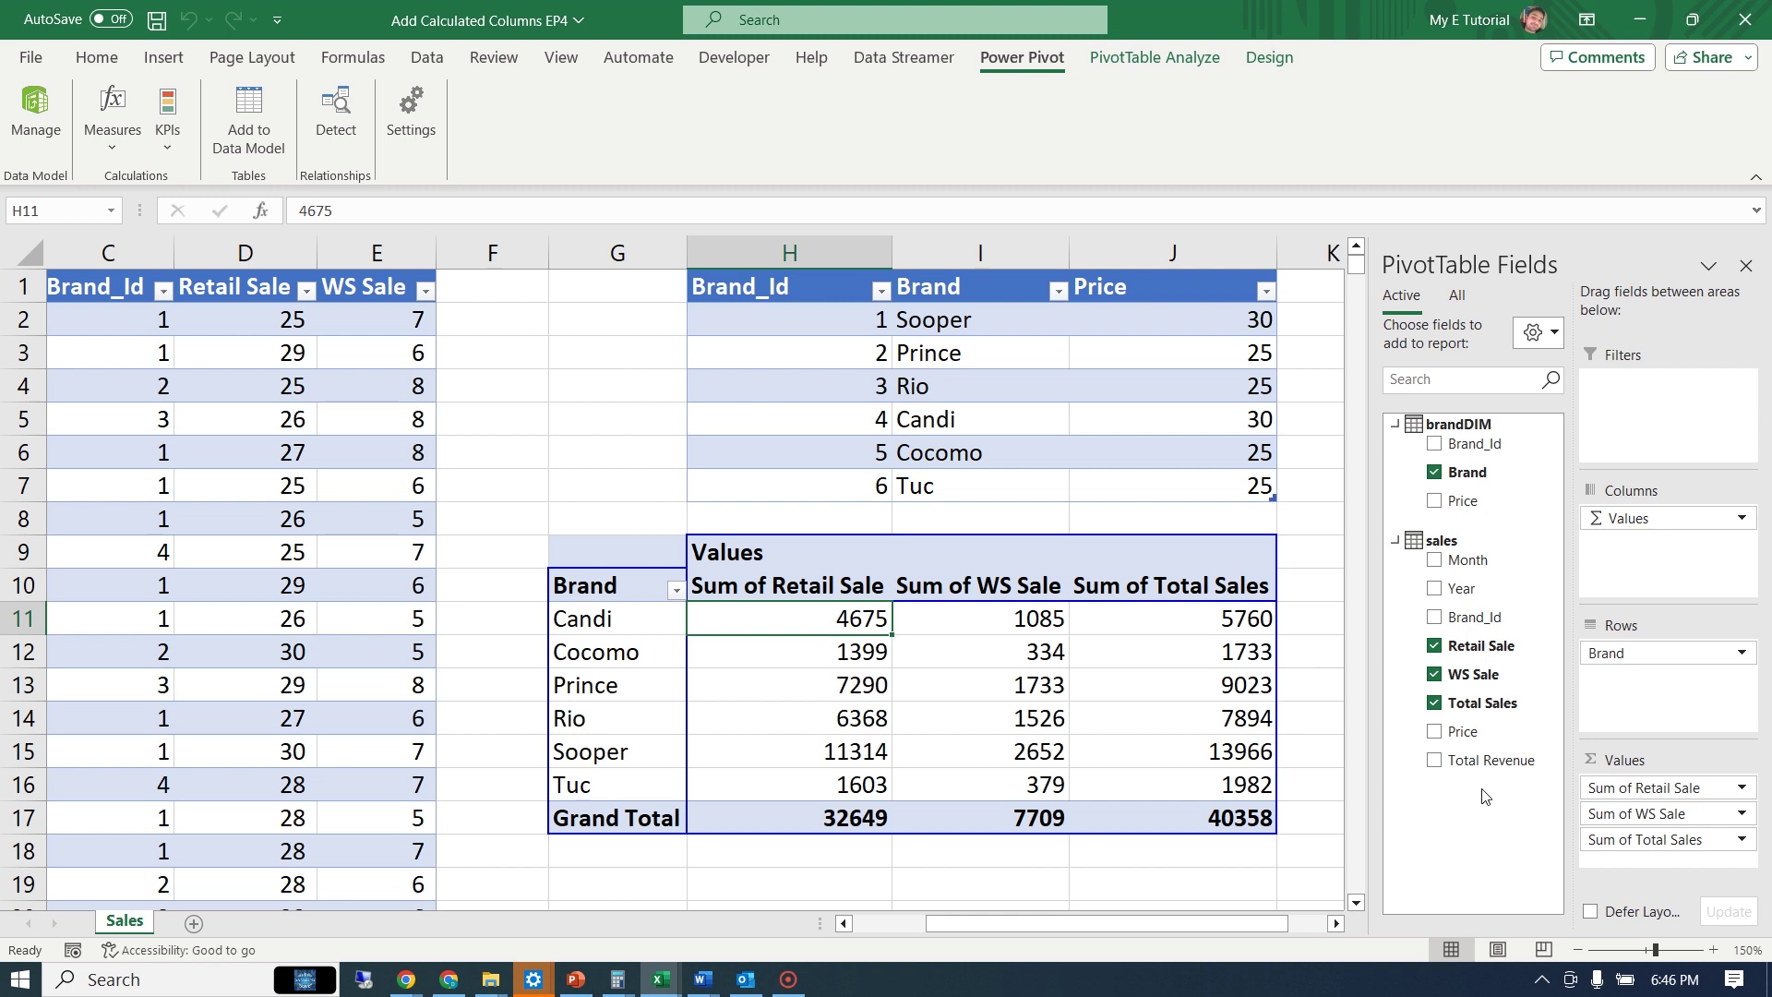
pyautogui.click(1454, 771)
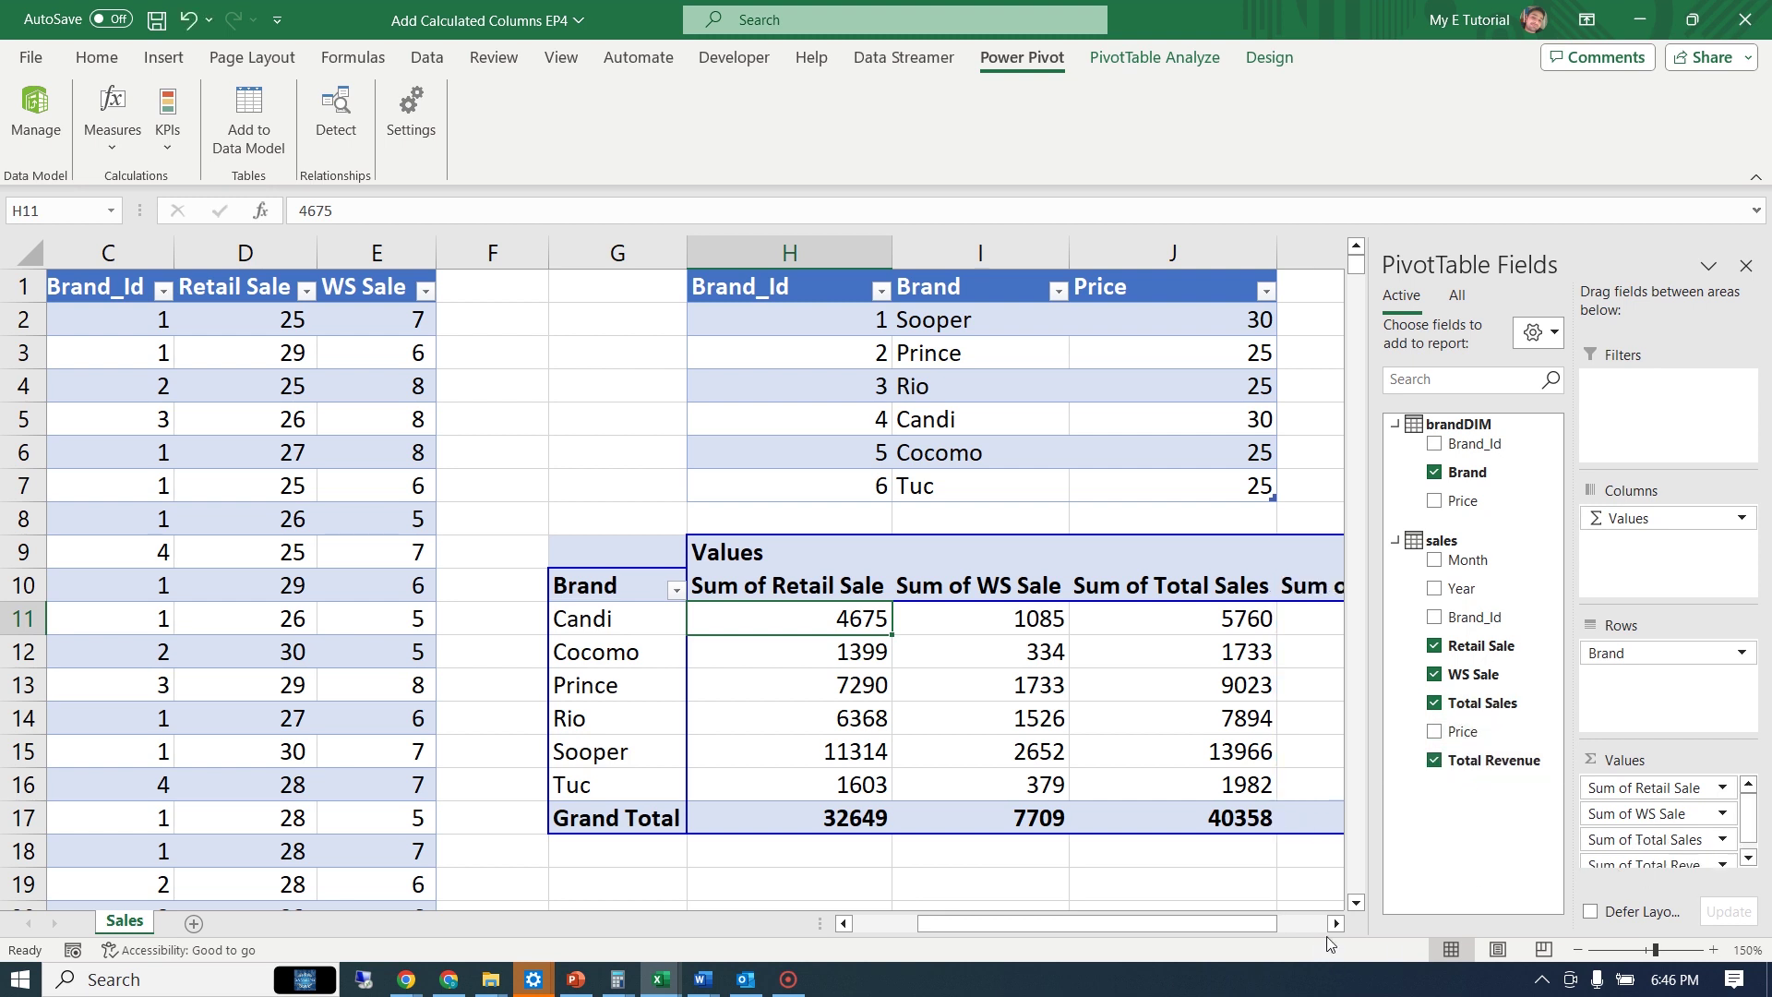
pyautogui.hscroll(3, 1108, 831)
pyautogui.click(212, 619)
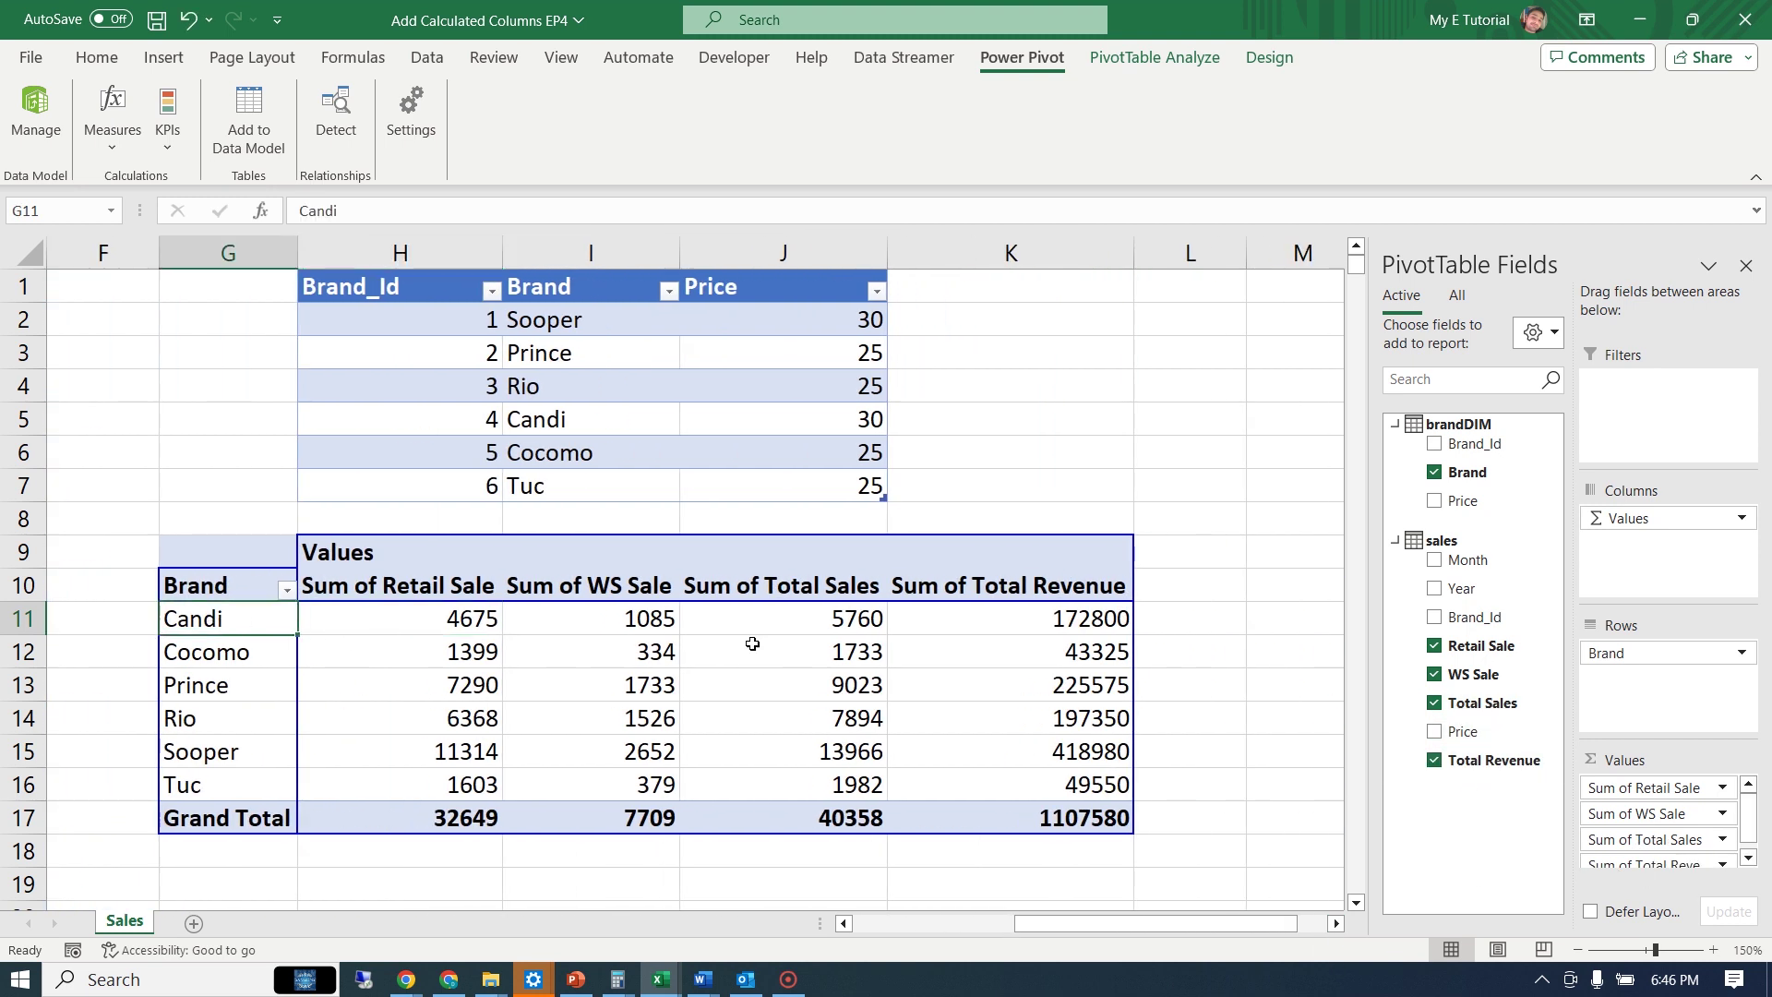
pyautogui.moveTo(198, 751); pyautogui.dragTo(950, 746)
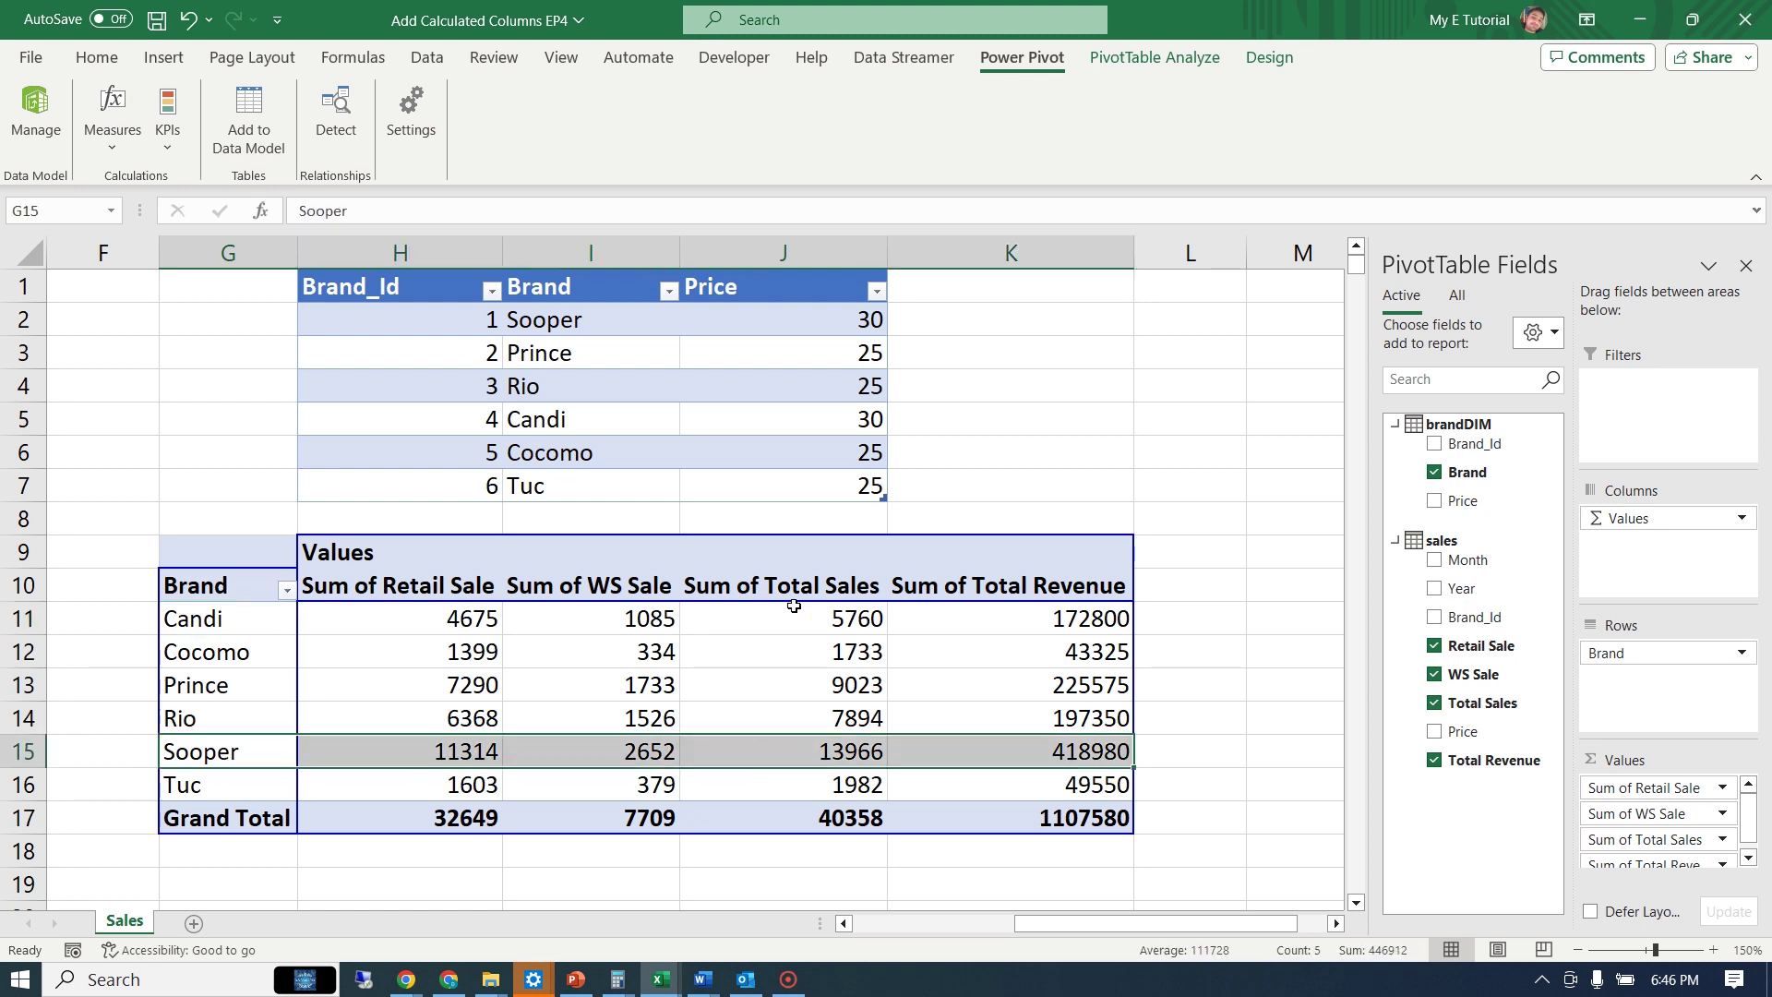
pyautogui.click(771, 560)
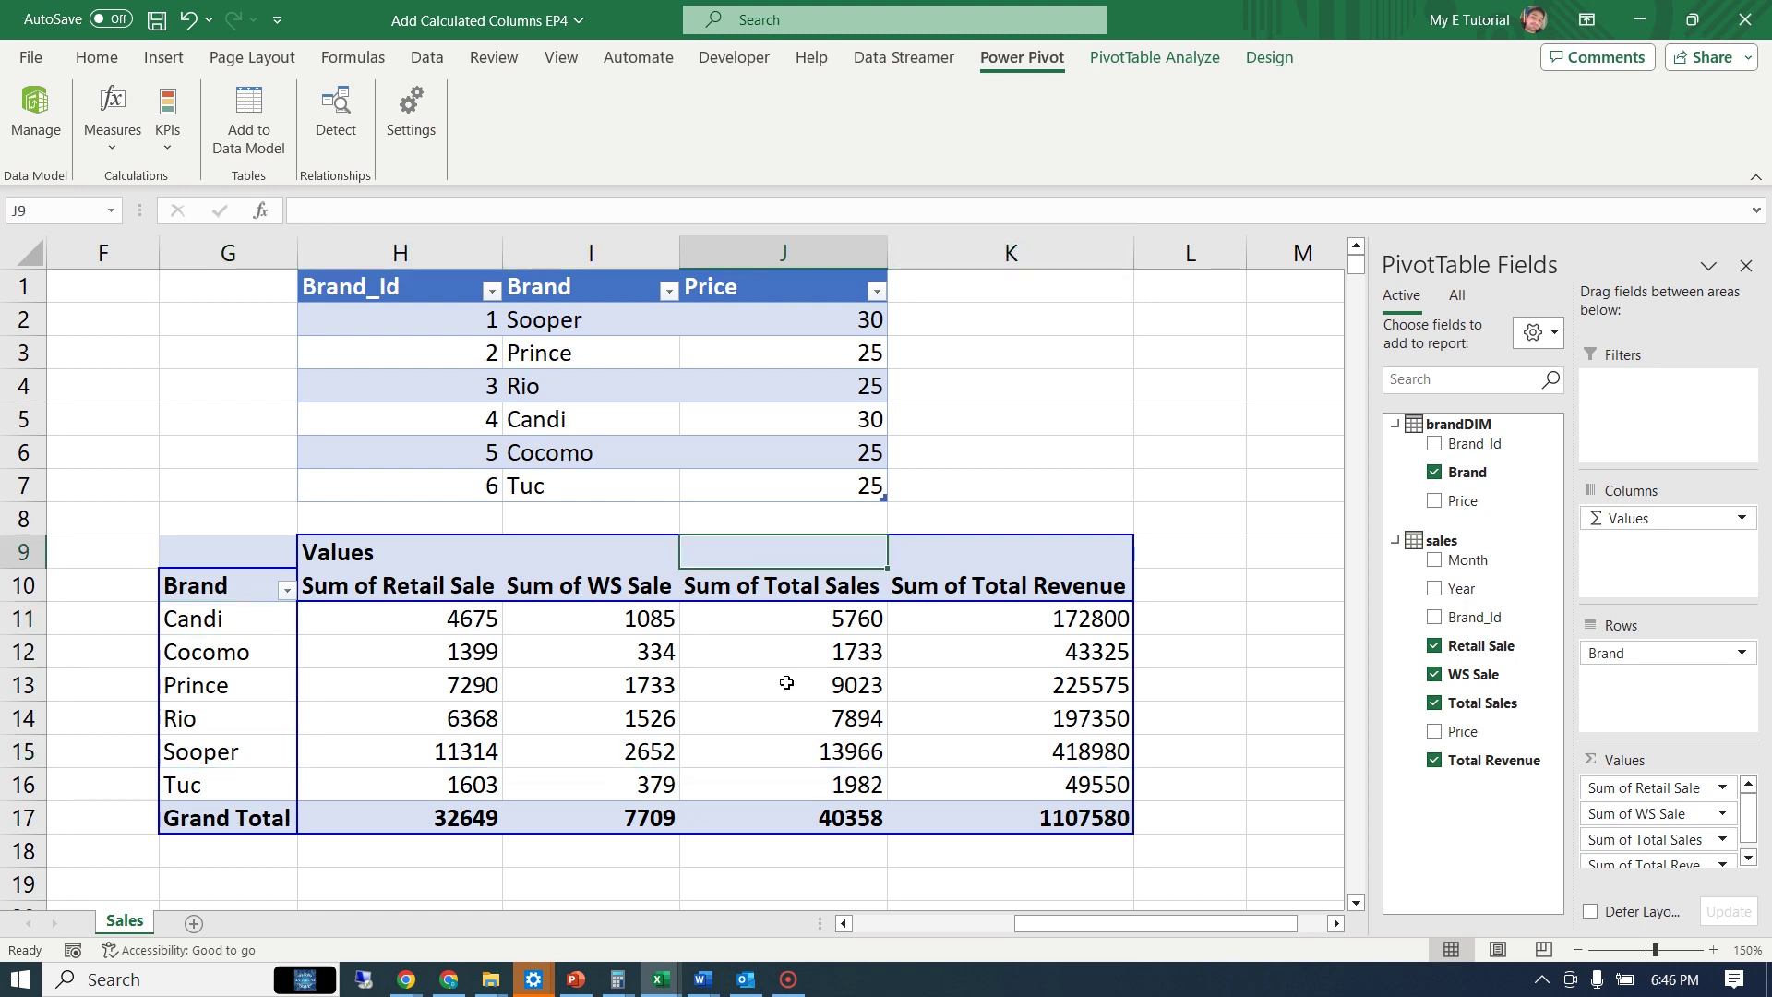